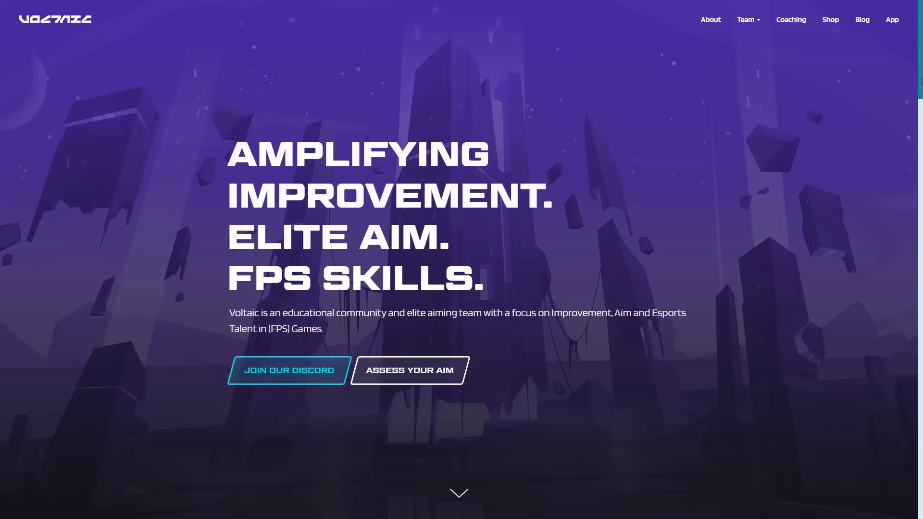
# Browse the Voltaic home page and the featured guides in the other site's Resources section
pyautogui.scroll(-10, 462, 260)
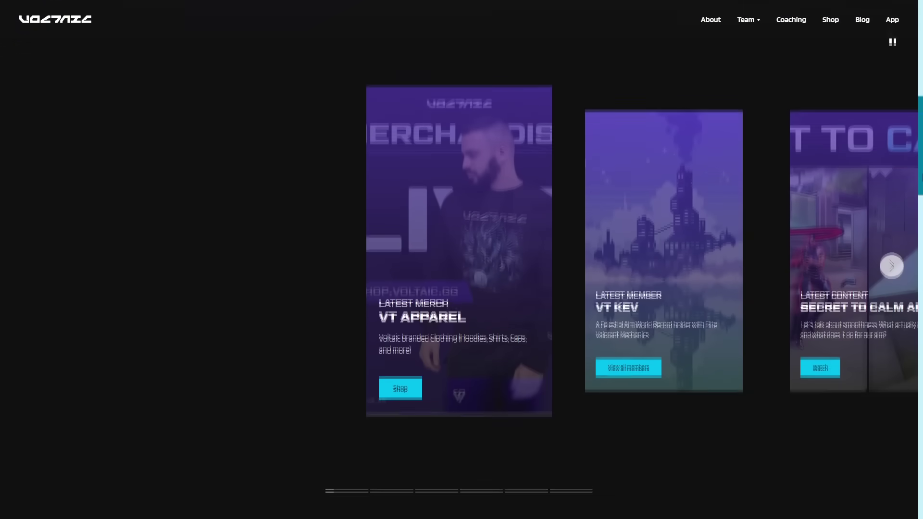
pyautogui.scroll(-5, 461, 259)
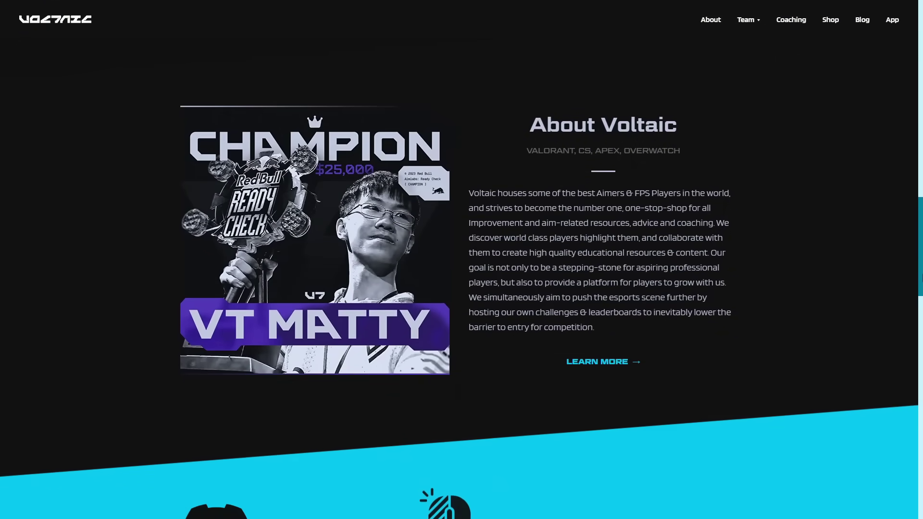
pyautogui.scroll(-7, 461, 259)
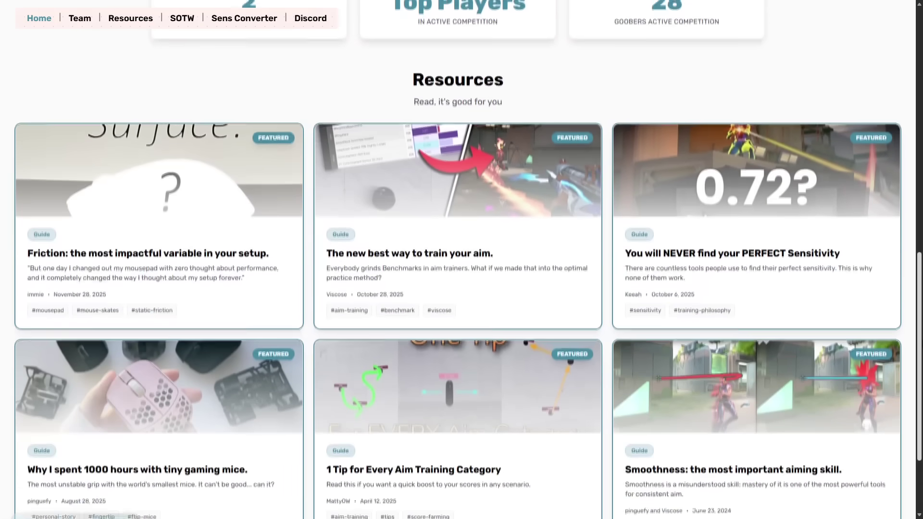
pyautogui.scroll(-2, 461, 260)
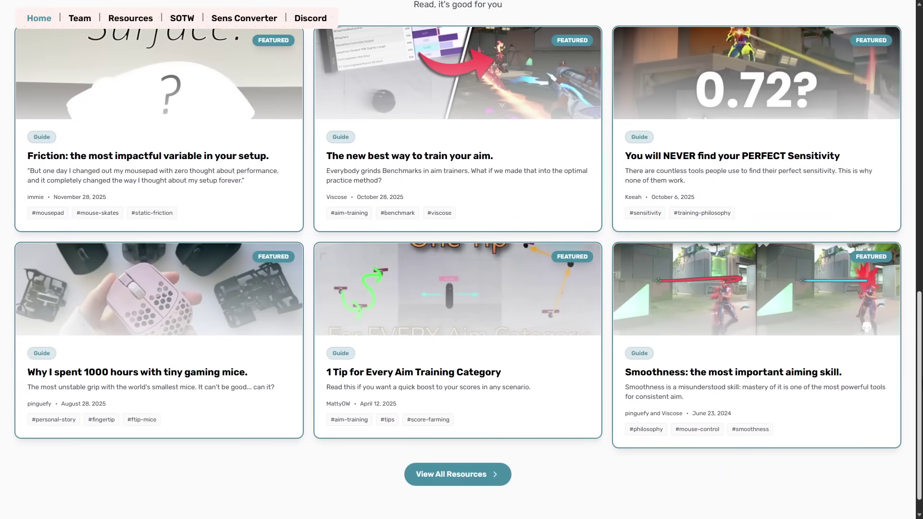
pyautogui.scroll(1, 462, 259)
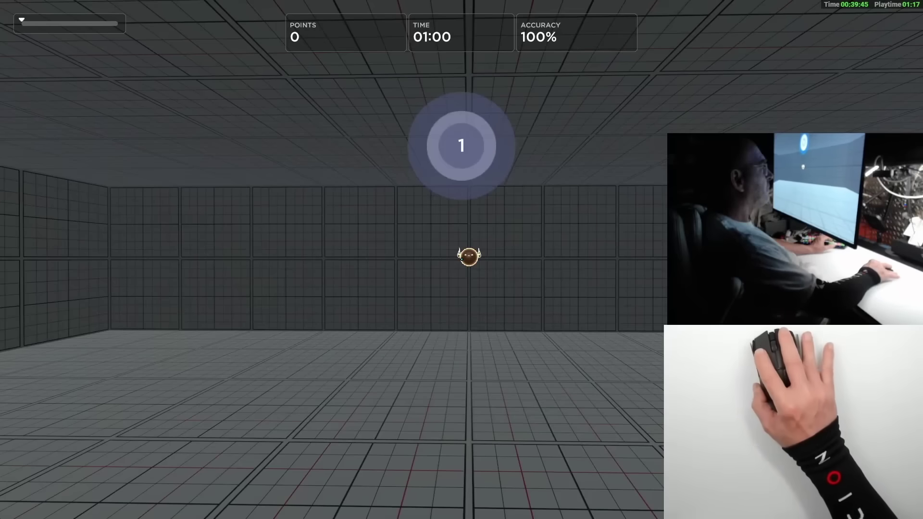
pyautogui.click(462, 259)
pyautogui.moveTo(462, 260); pyautogui.dragTo(461, 260)
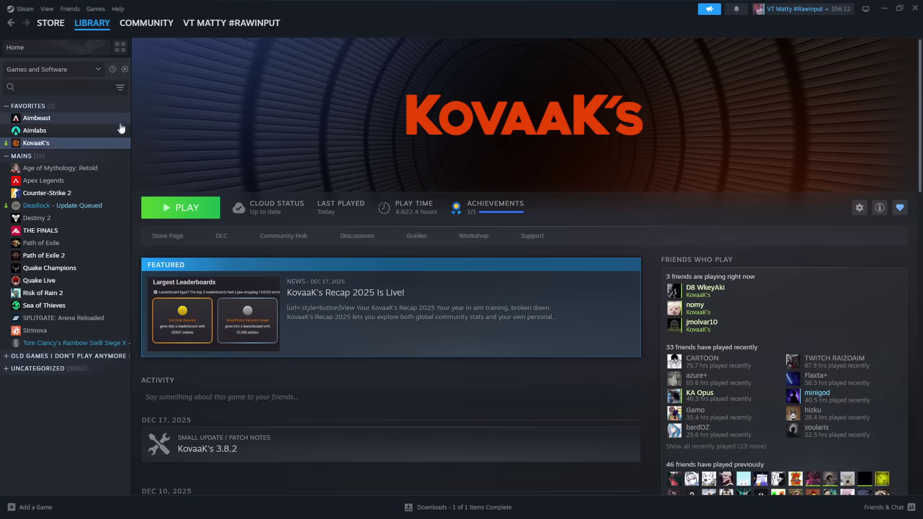
# View the Aimlabs and Aimbeast pages in the Steam library
pyautogui.click(114, 132)
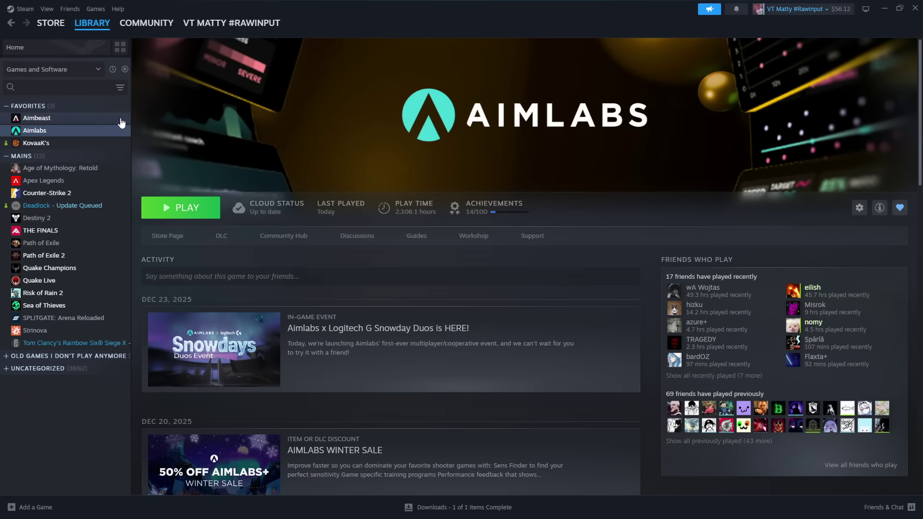
pyautogui.click(124, 119)
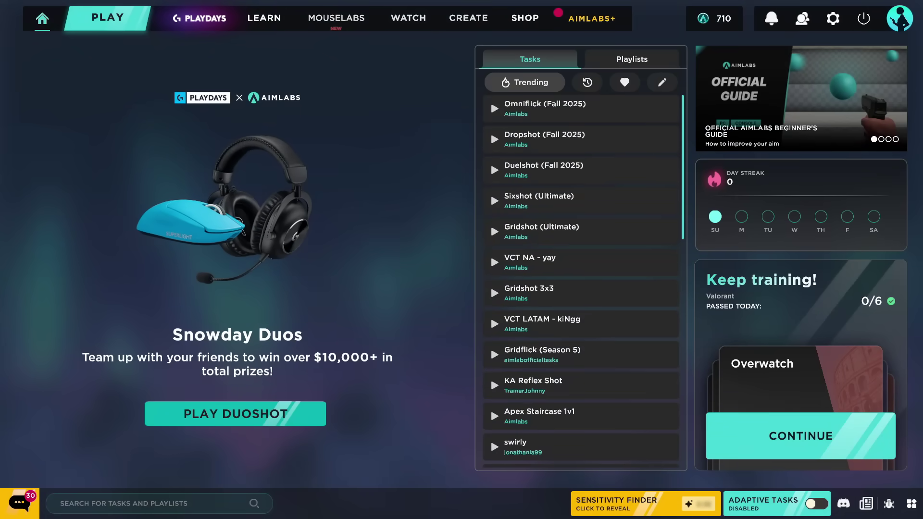
# In Aimlabs, open the training section, browse the featured tasks and open the Valorant category
pyautogui.click(128, 27)
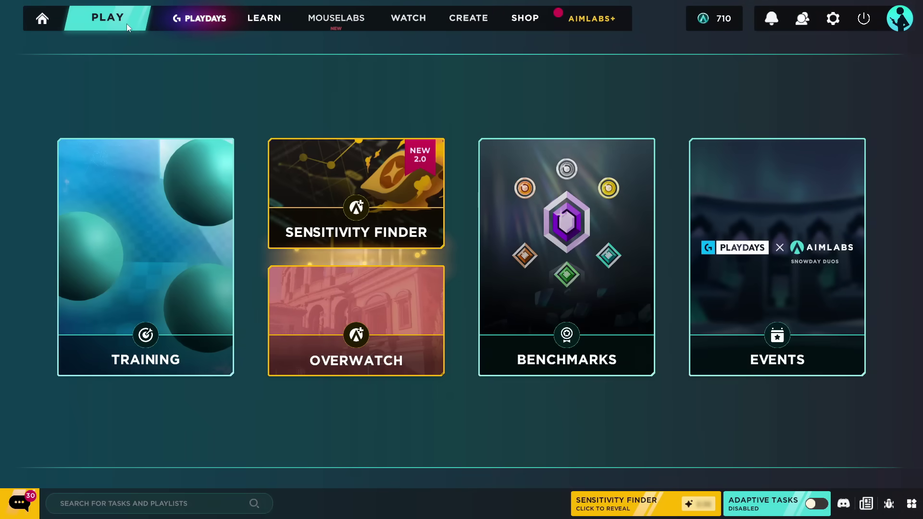
pyautogui.click(166, 204)
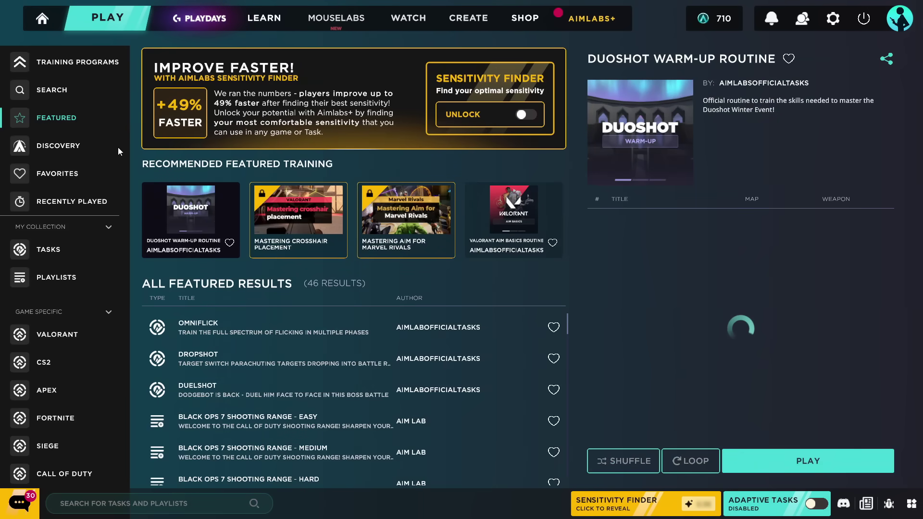
pyautogui.scroll(-10, 329, 375)
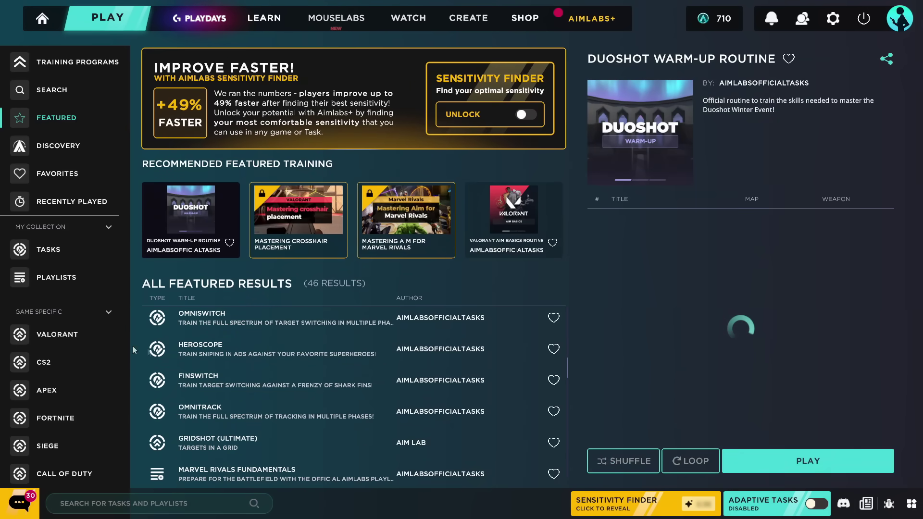
pyautogui.click(86, 339)
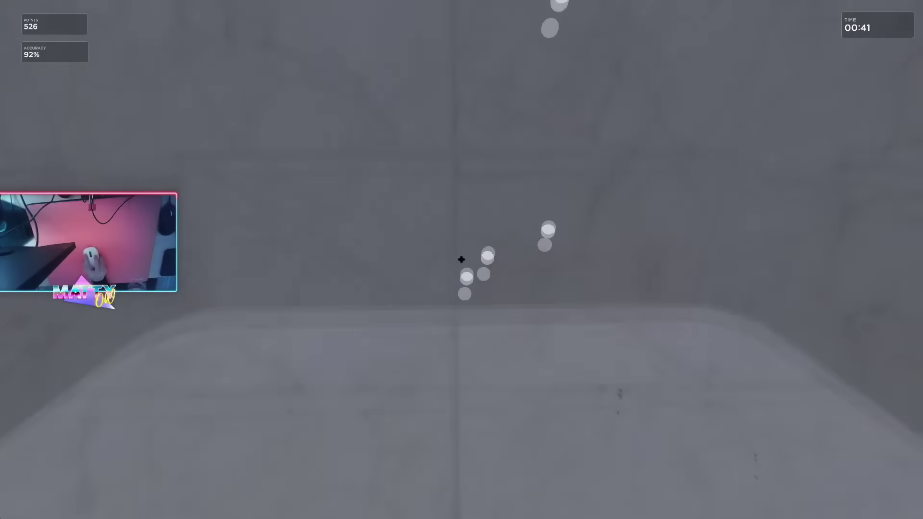
pyautogui.click(462, 259)
pyautogui.click(461, 260)
pyautogui.click(462, 259)
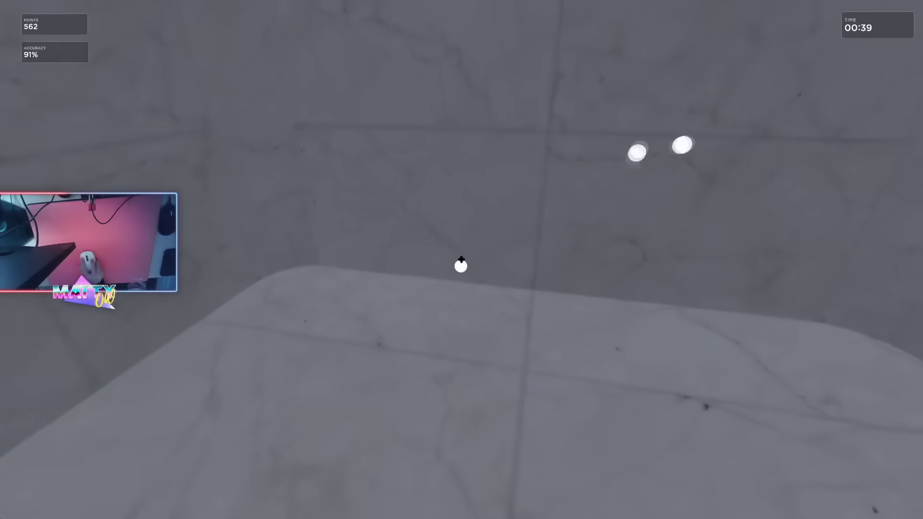
pyautogui.click(461, 259)
pyautogui.click(461, 260)
pyautogui.click(461, 260)
pyautogui.click(461, 260)
pyautogui.click(461, 260)
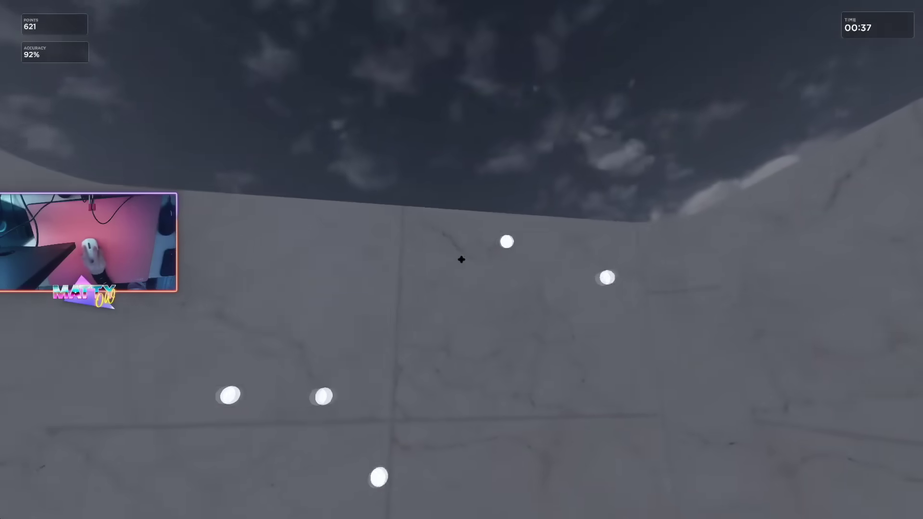
pyautogui.click(462, 260)
pyautogui.click(461, 260)
pyautogui.click(461, 259)
pyautogui.click(461, 260)
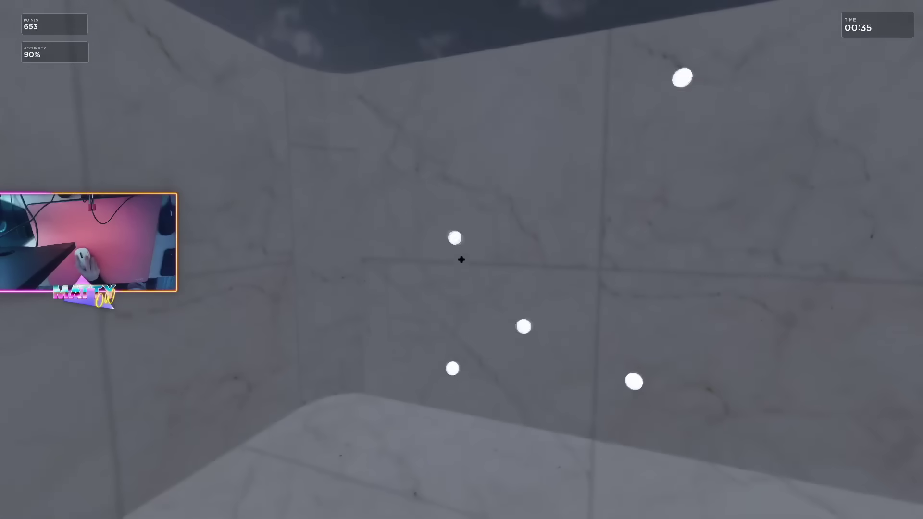
pyautogui.click(461, 259)
pyautogui.click(462, 260)
pyautogui.click(462, 259)
pyautogui.click(462, 260)
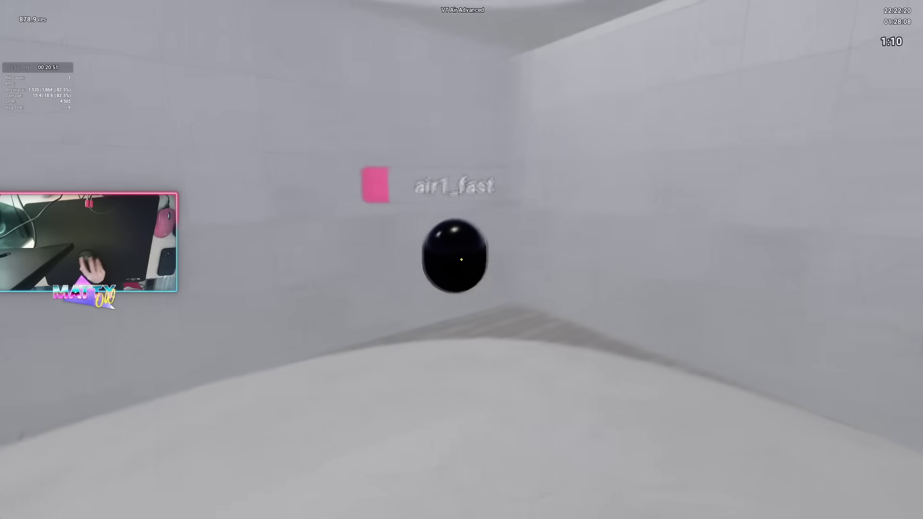
pyautogui.moveTo(461, 259); pyautogui.dragTo(461, 260)
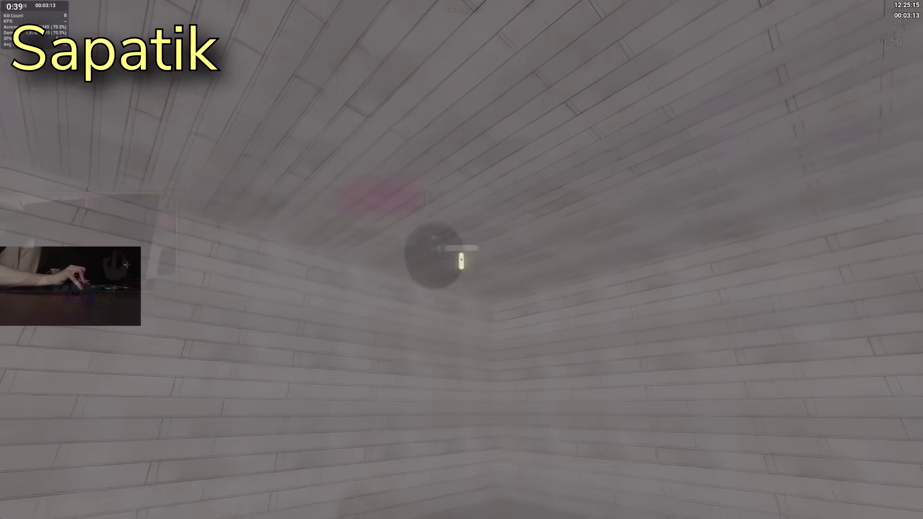
pyautogui.moveTo(461, 260); pyautogui.dragTo(461, 259)
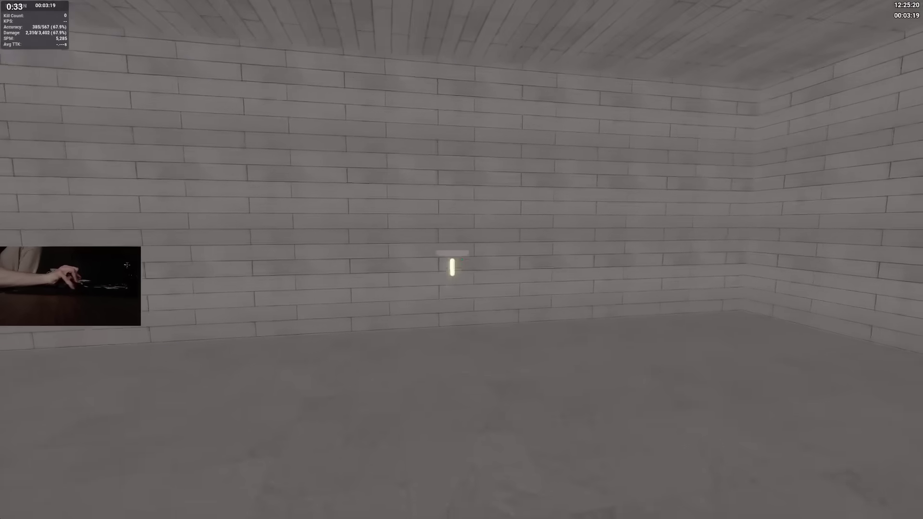
pyautogui.moveTo(461, 259); pyautogui.dragTo(462, 260)
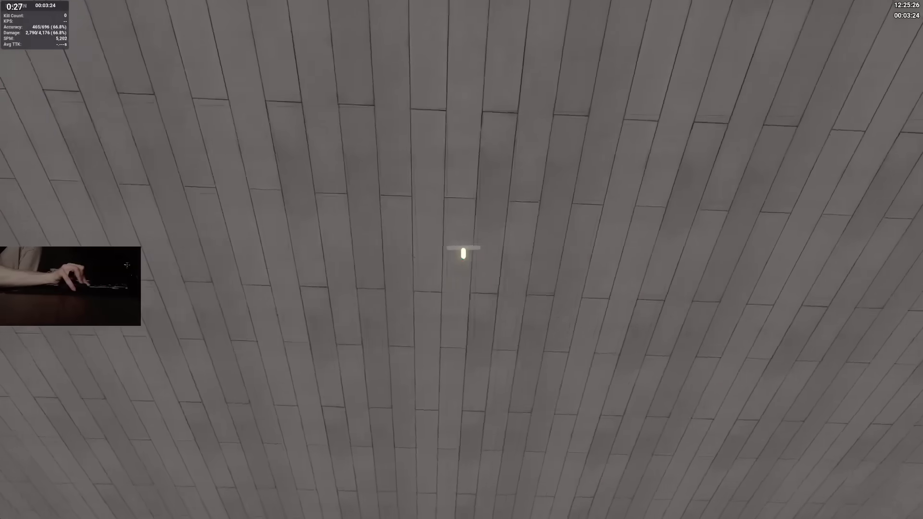
pyautogui.moveTo(462, 260); pyautogui.dragTo(462, 259)
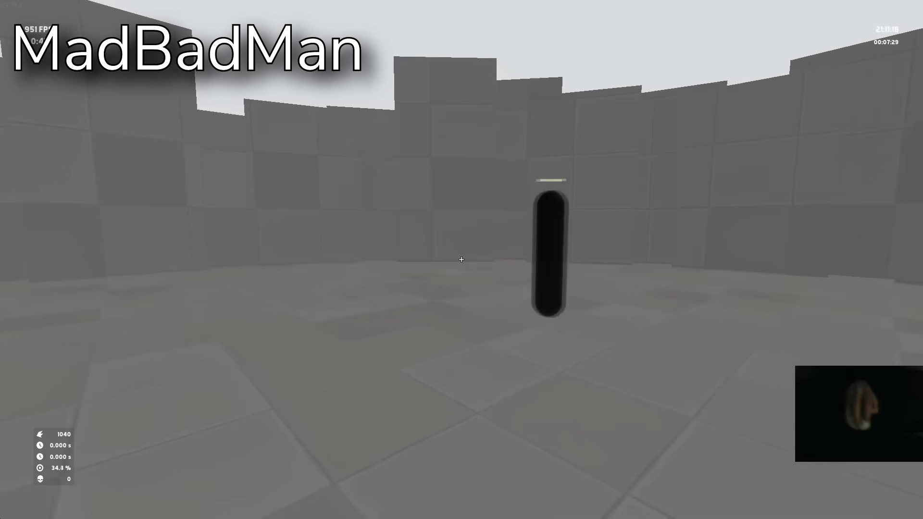
pyautogui.moveTo(461, 259); pyautogui.dragTo(461, 260)
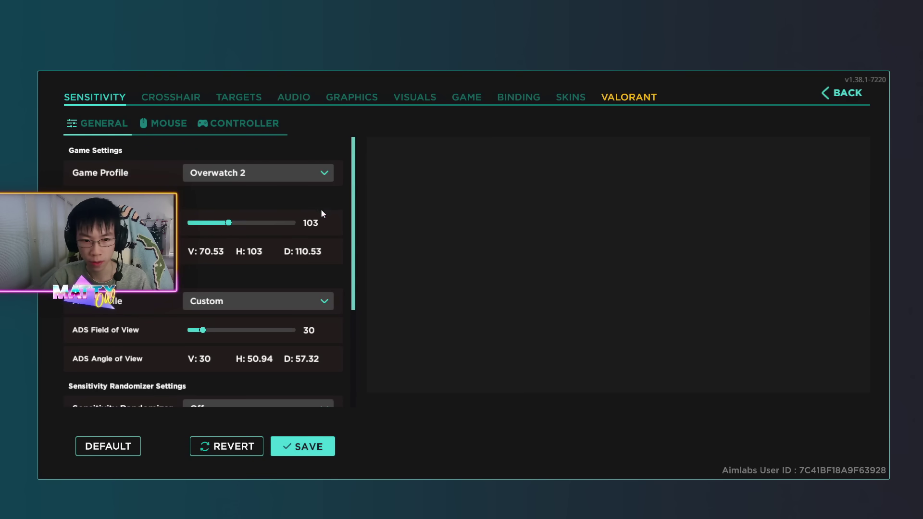
# Review the general sensitivity settings, from the hipfire field of view down to the Sensitivity Options and Field of View Options
pyautogui.click(311, 221)
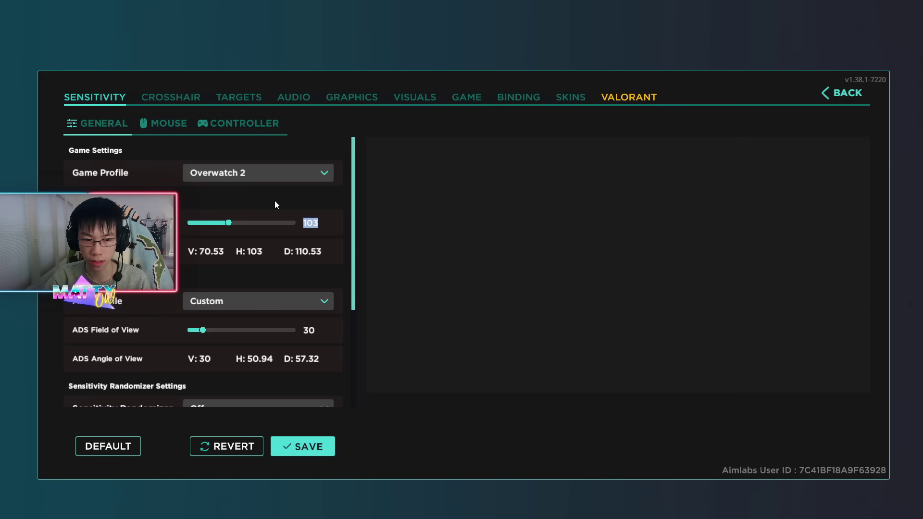
pyautogui.click(324, 225)
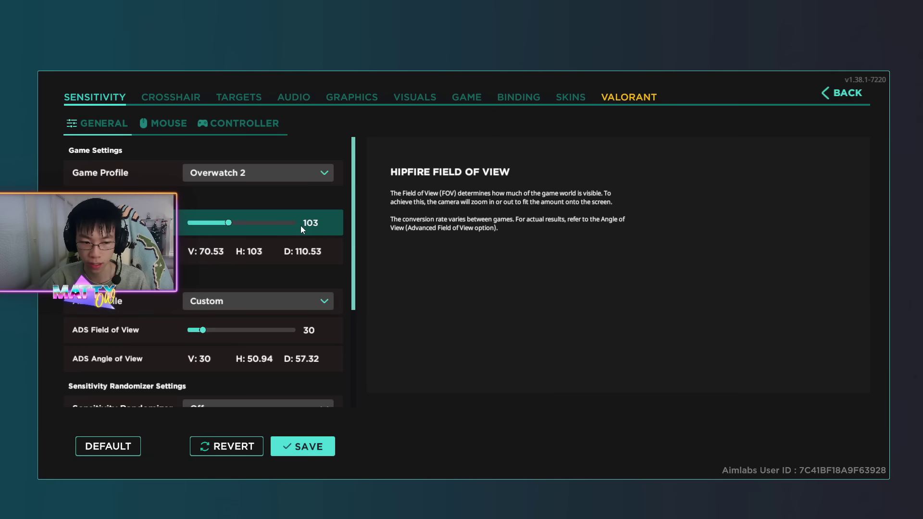
pyautogui.scroll(-4, 205, 283)
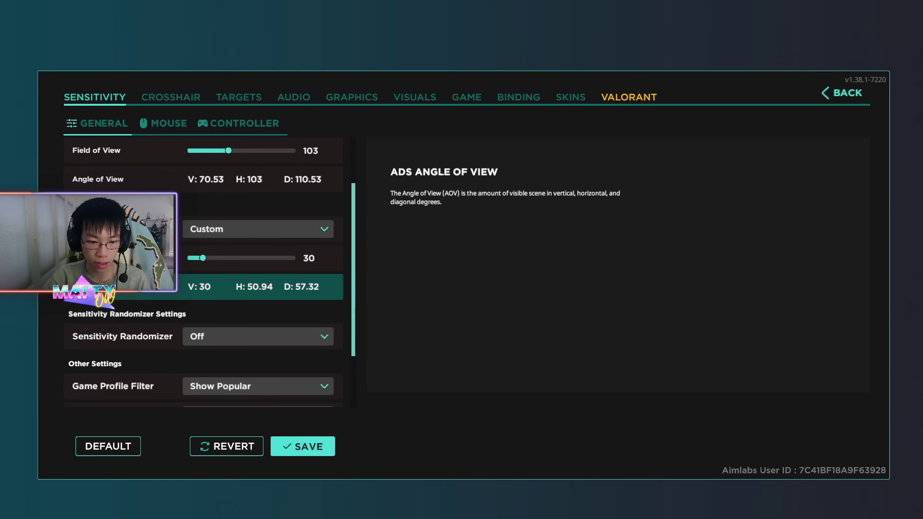
pyautogui.scroll(-2, 205, 284)
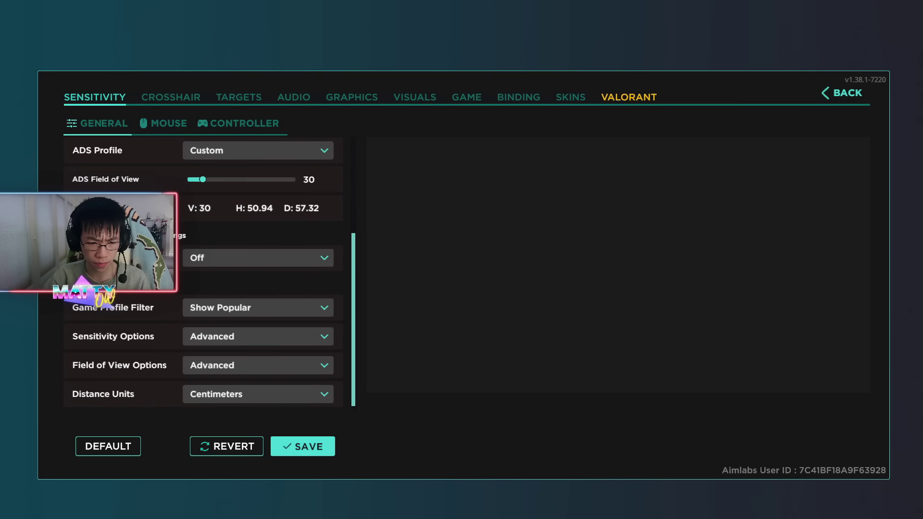
pyautogui.click(278, 346)
pyautogui.click(285, 385)
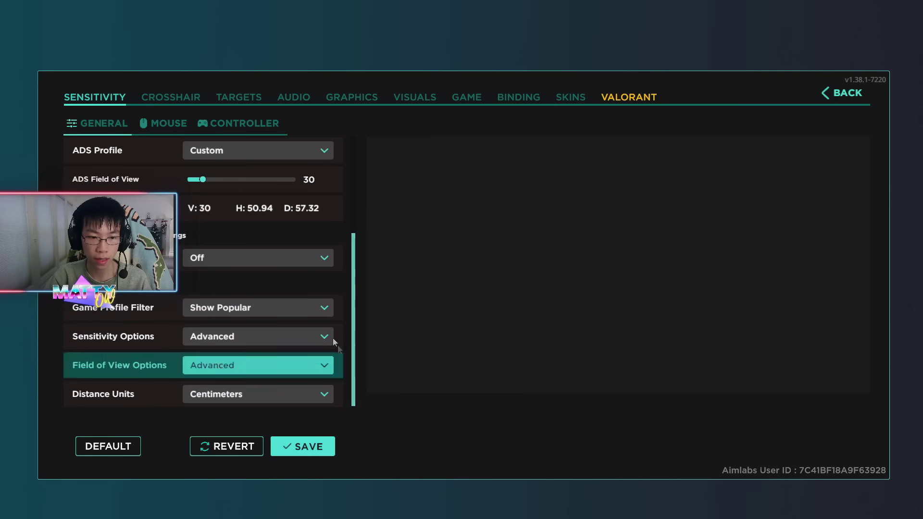
# Examine the mouse sensitivity settings, including 360° distance, Sensitivity Finder, mouse CPI, Y-axis ratio and input source
pyautogui.click(171, 125)
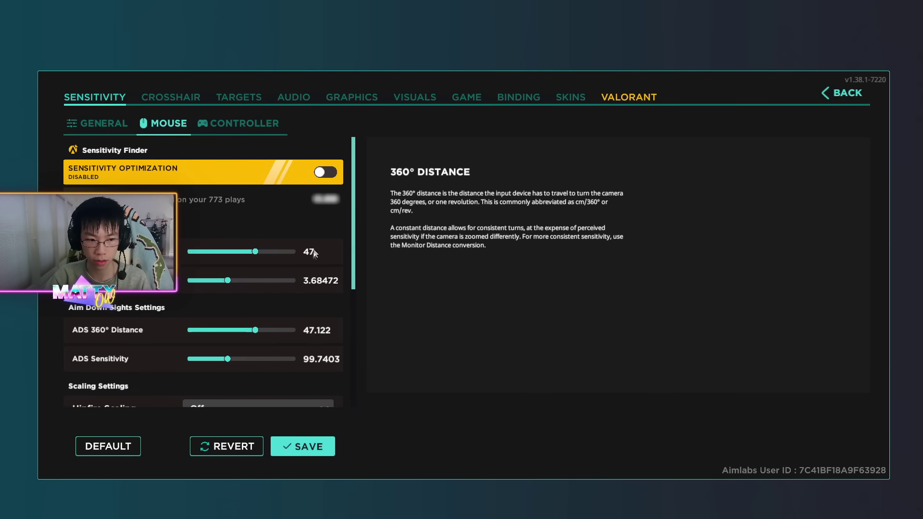
pyautogui.scroll(-4, 354, 268)
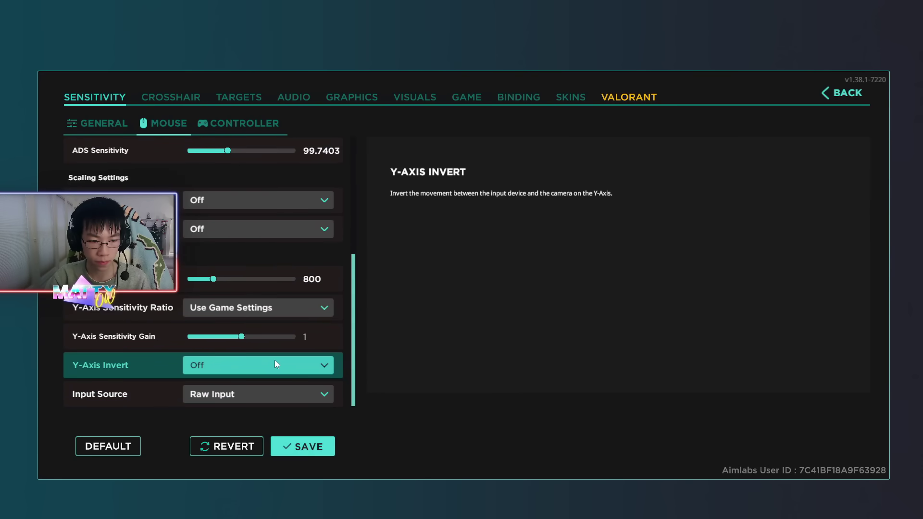
pyautogui.scroll(4, 275, 363)
pyautogui.scroll(2, 274, 359)
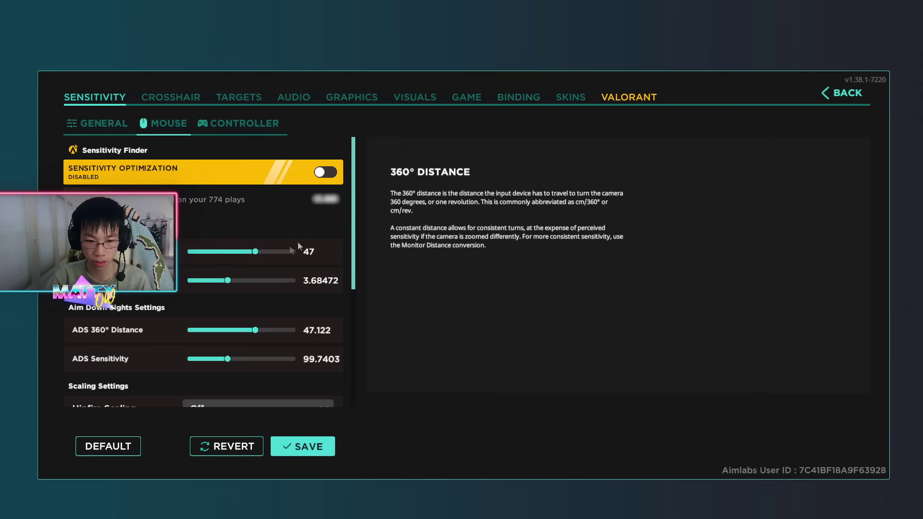
pyautogui.moveTo(255, 271)
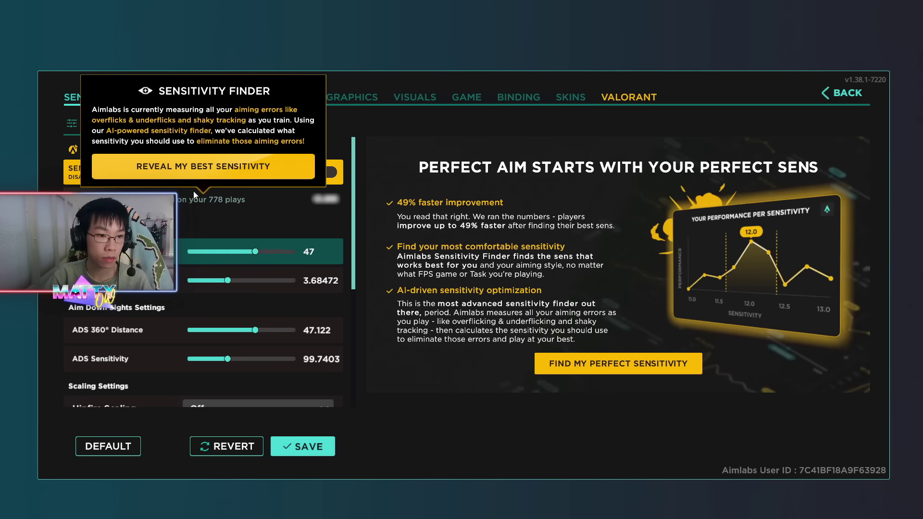
pyautogui.moveTo(238, 248)
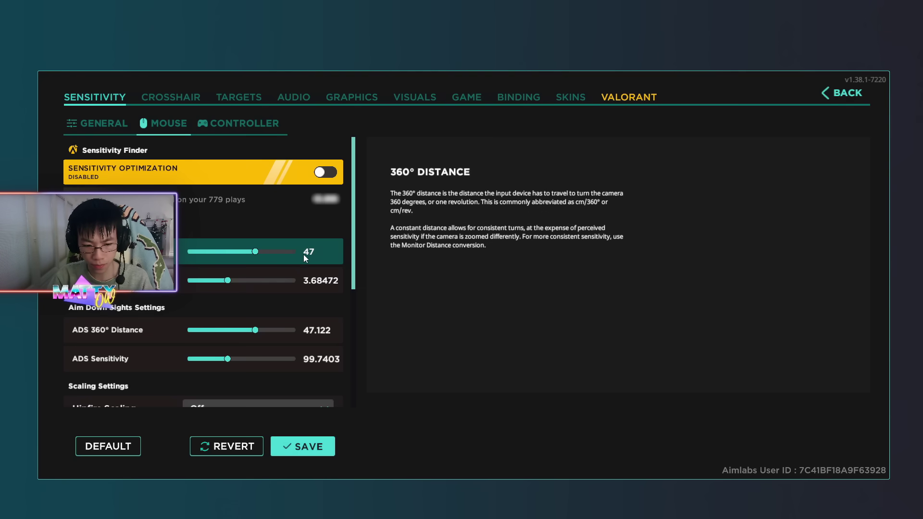
pyautogui.scroll(-1, 69, 313)
pyautogui.scroll(-4, 71, 312)
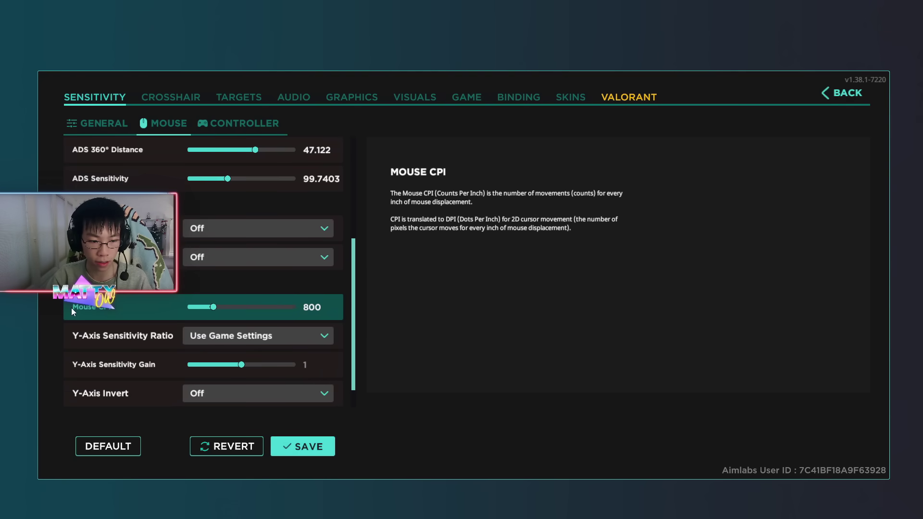
pyautogui.scroll(-1, 73, 310)
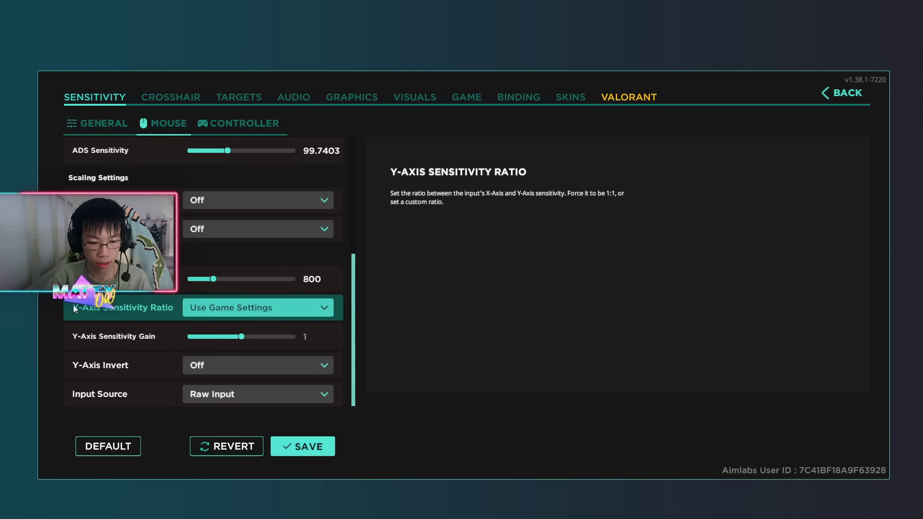
# View the controller sensitivity settings and open the crosshair settings
pyautogui.click(272, 127)
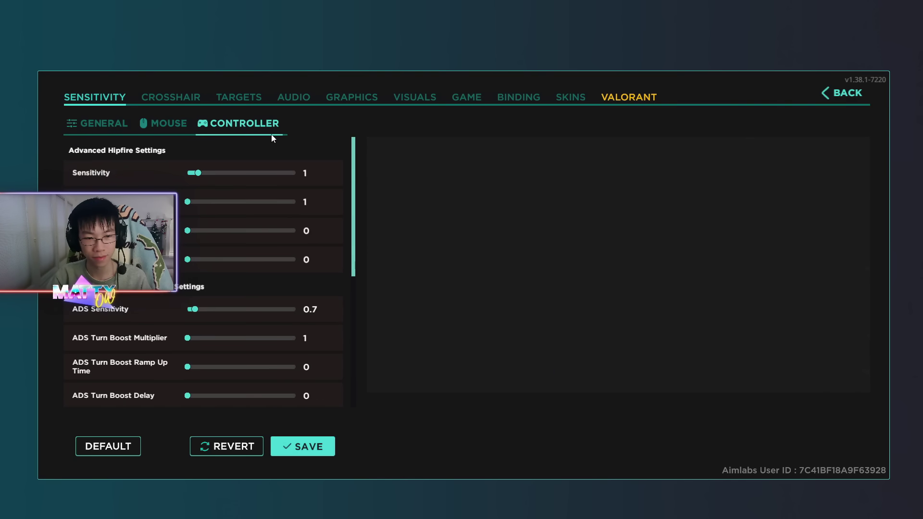
pyautogui.click(174, 104)
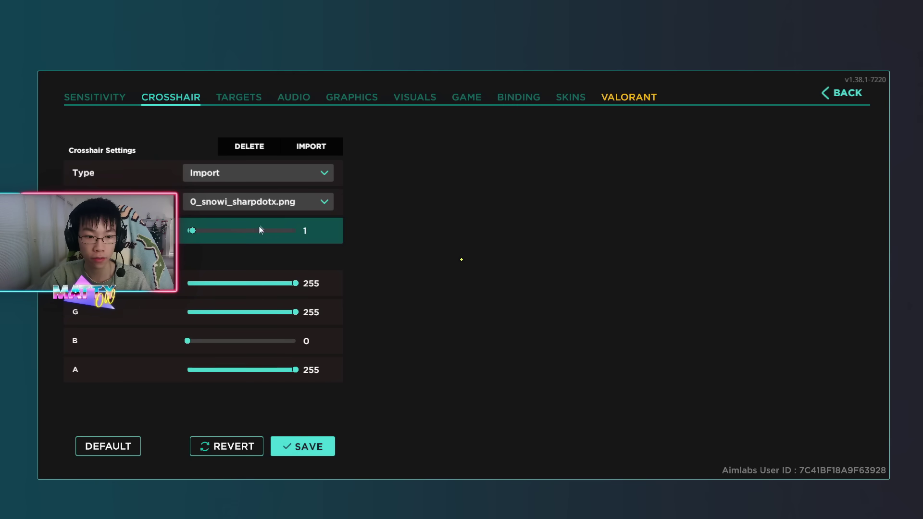
# Try the imported crosshairs ZeeqPlus1.png and 0_snowi_sharpdotx.png, and select 0snowi_softcross.png as the crosshair image
pyautogui.click(259, 201)
pyautogui.click(263, 265)
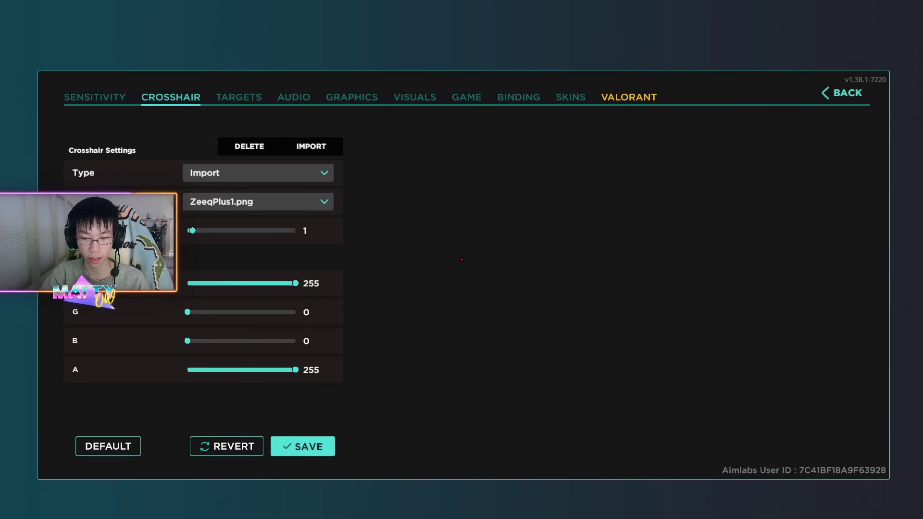
pyautogui.click(259, 201)
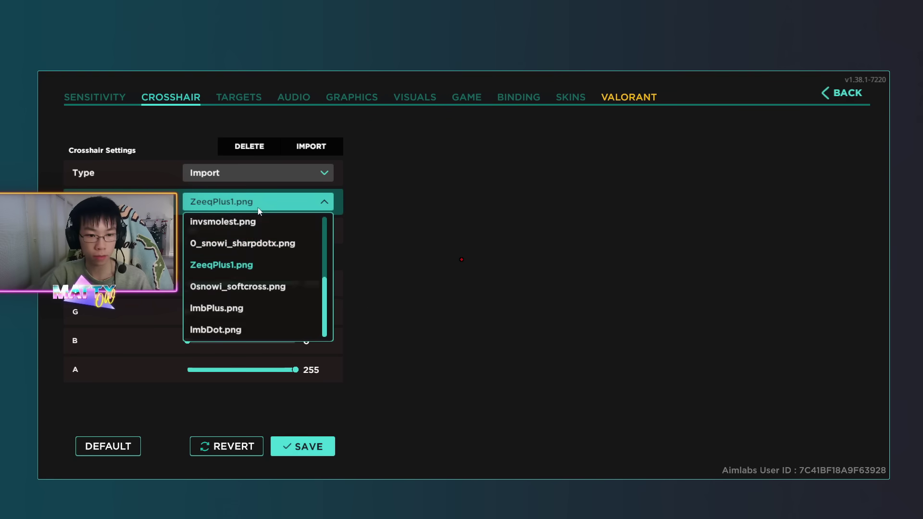
pyautogui.click(289, 243)
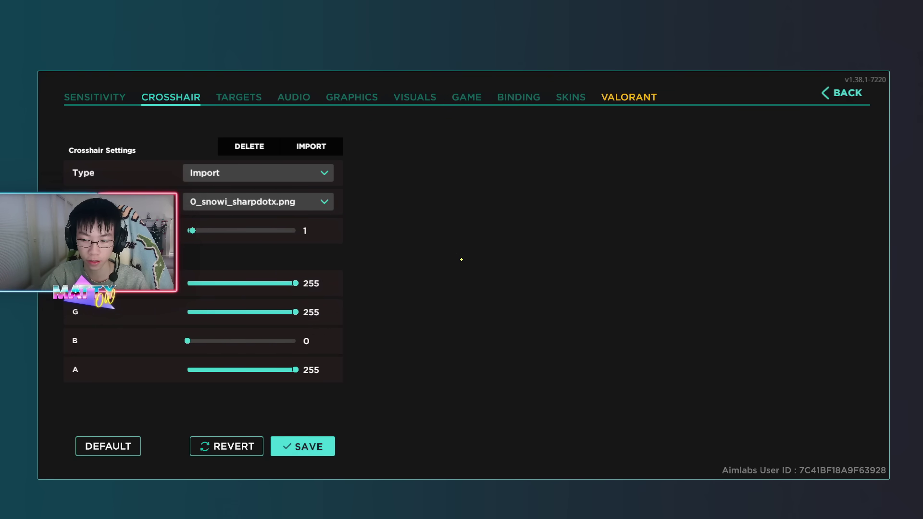
pyautogui.click(269, 202)
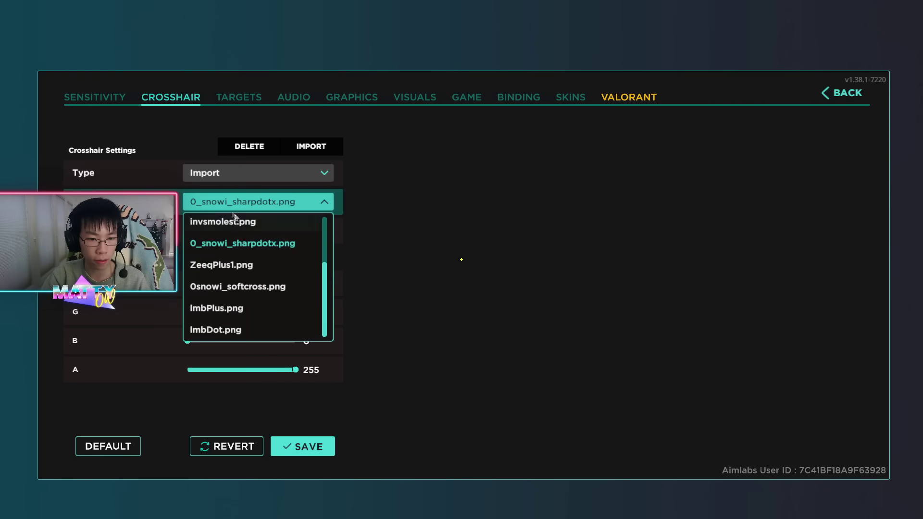
pyautogui.click(279, 288)
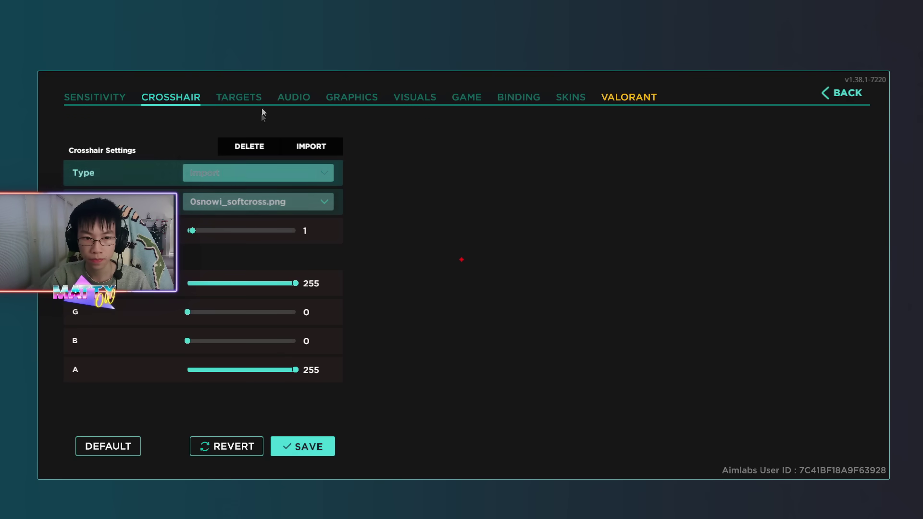
# Review the target settings, from the model and target colour to the hit and miss colours, metallic and smoothness
pyautogui.click(238, 99)
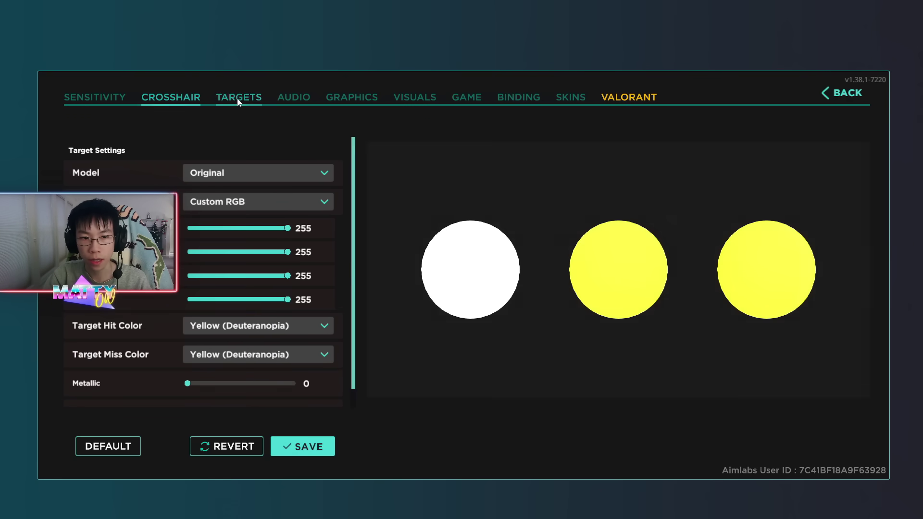
pyautogui.scroll(-1, 337, 297)
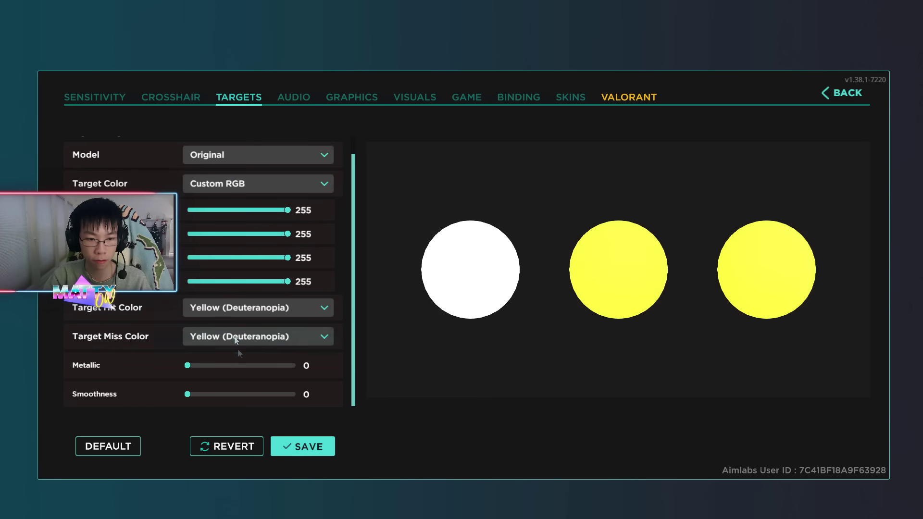
pyautogui.scroll(1, 261, 297)
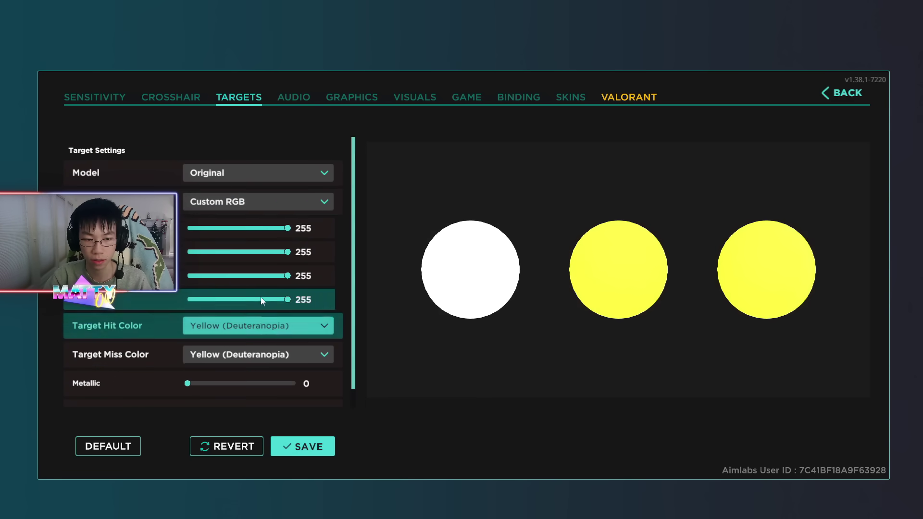
# Review the audio settings, including the volumes and the custom hit, kill and spawn sounds
pyautogui.click(303, 101)
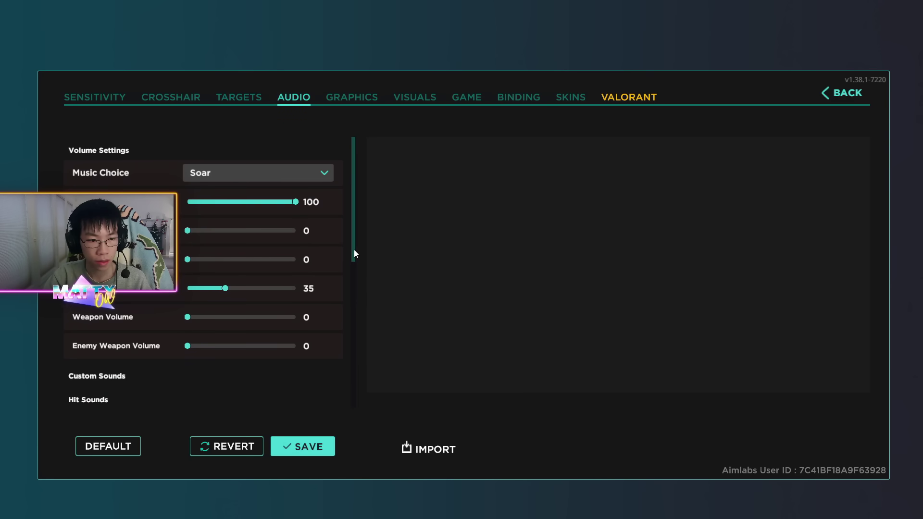
pyautogui.moveTo(354, 249); pyautogui.dragTo(355, 356)
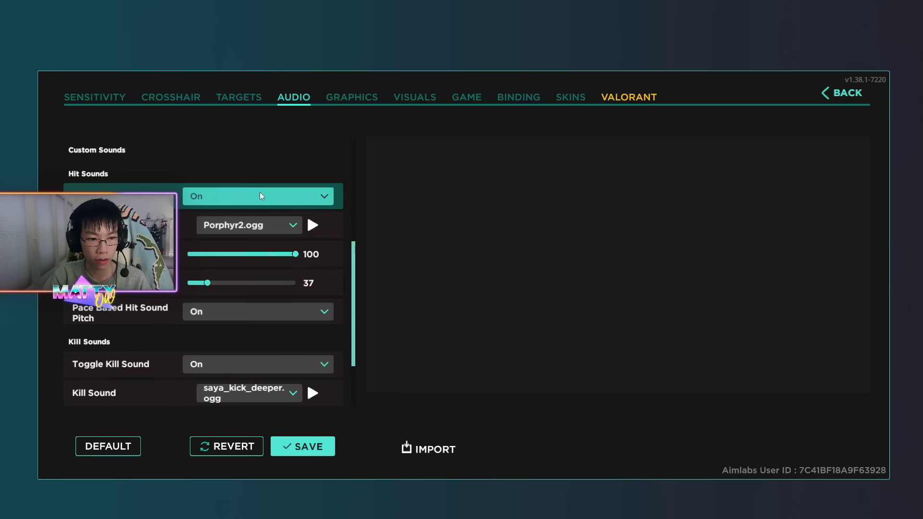
pyautogui.scroll(-2, 251, 291)
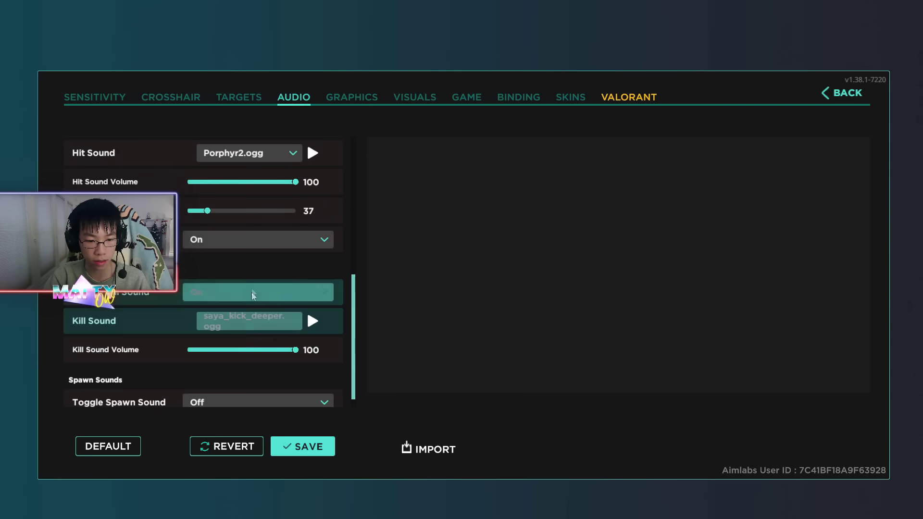
pyautogui.scroll(-1, 281, 279)
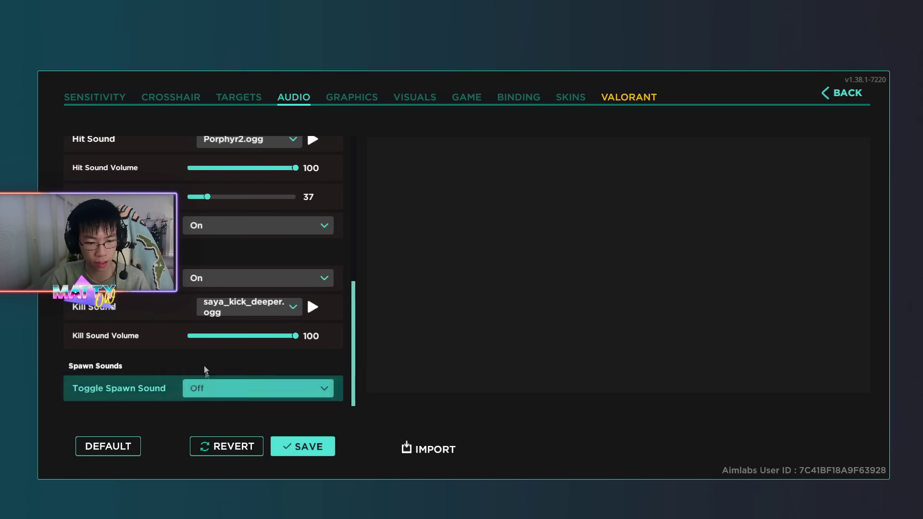
# In the graphics settings, try the Fullscreen Exclusive display mode, return it to Fullscreen Windowed and view the effect options
pyautogui.click(349, 99)
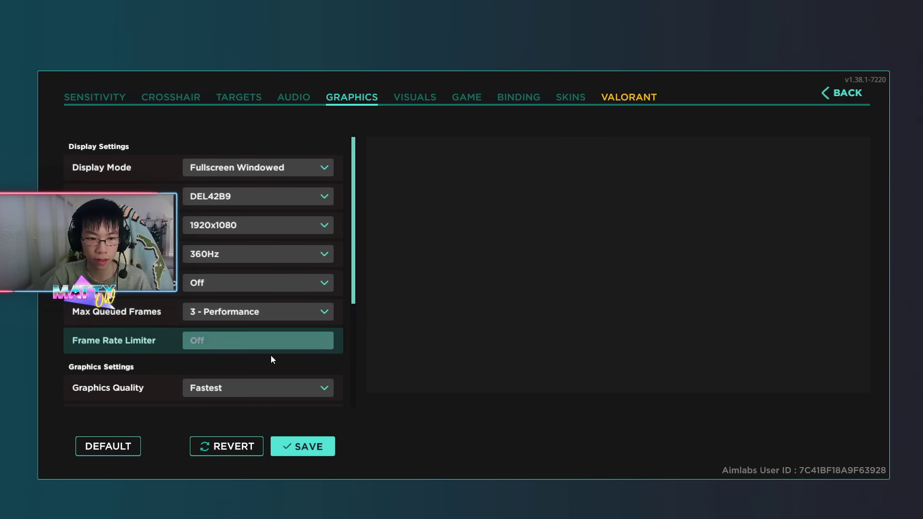
pyautogui.click(257, 173)
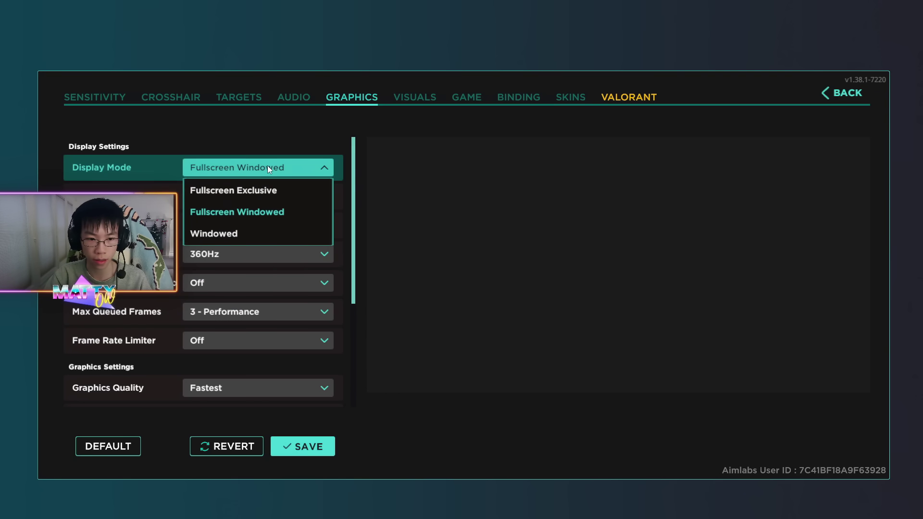
pyautogui.click(268, 168)
pyautogui.click(267, 167)
pyautogui.click(262, 189)
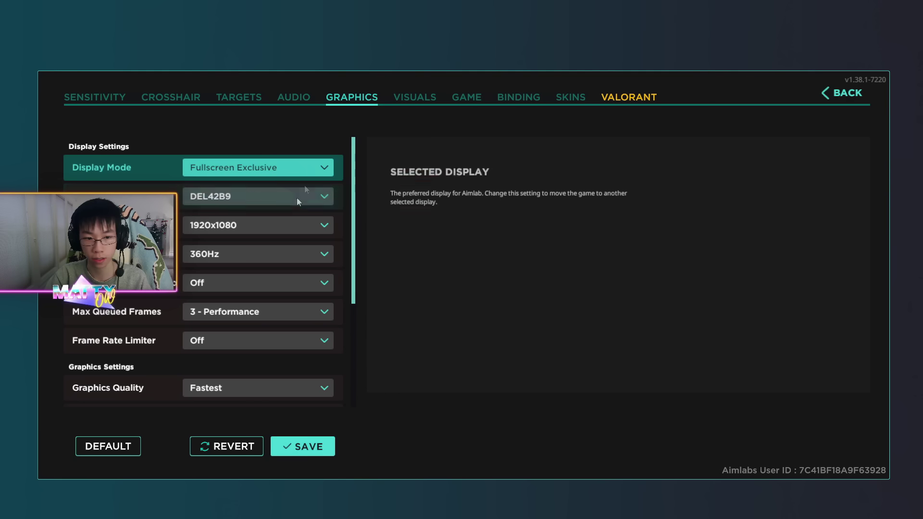
pyautogui.click(267, 168)
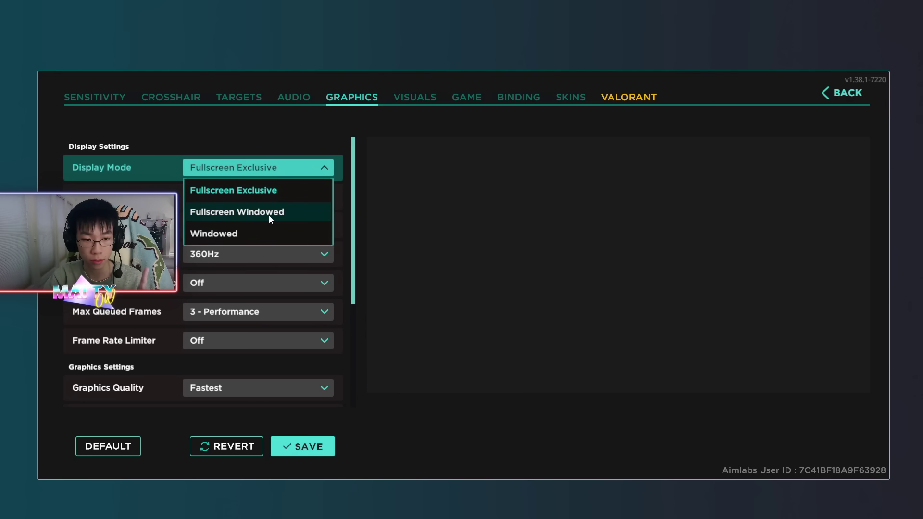
pyautogui.click(269, 212)
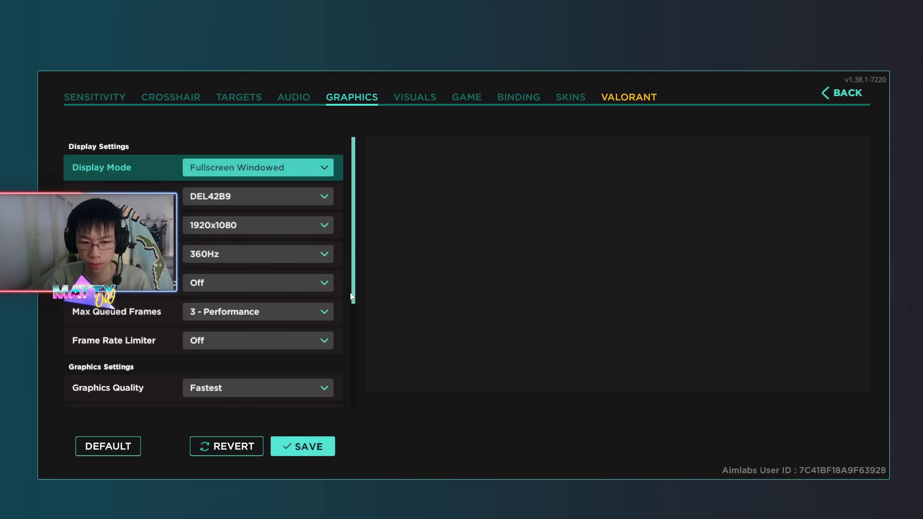
pyautogui.moveTo(352, 286); pyautogui.dragTo(361, 386)
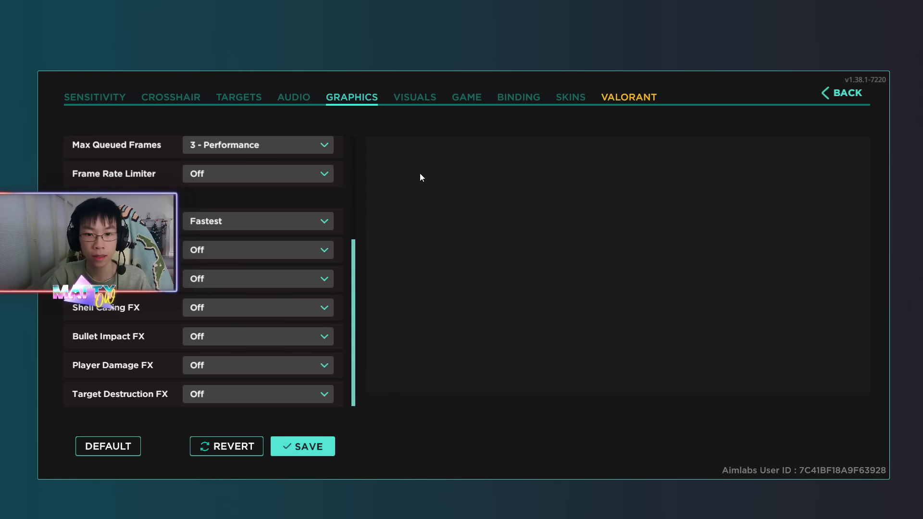
# Review the visuals settings, look at the theme loading dialog without loading anything, and check the tint and target healthbar options
pyautogui.click(400, 104)
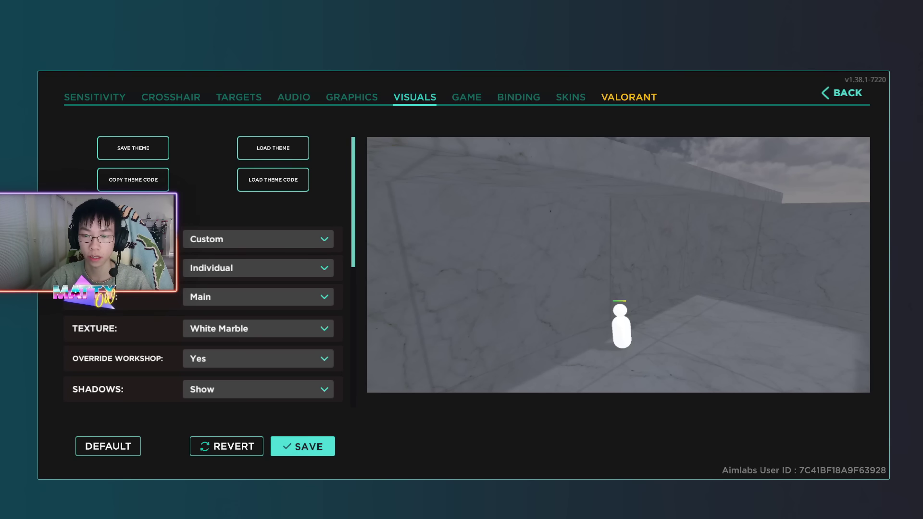
pyautogui.click(280, 151)
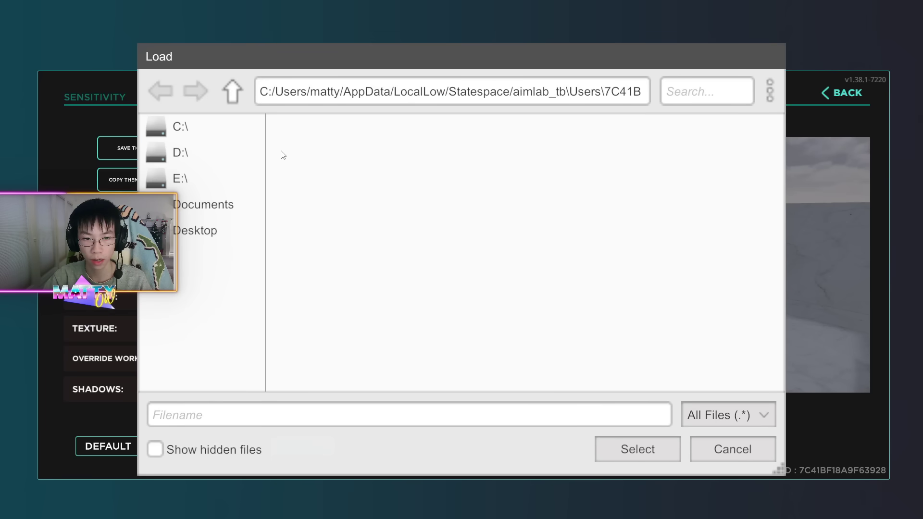
pyautogui.click(728, 449)
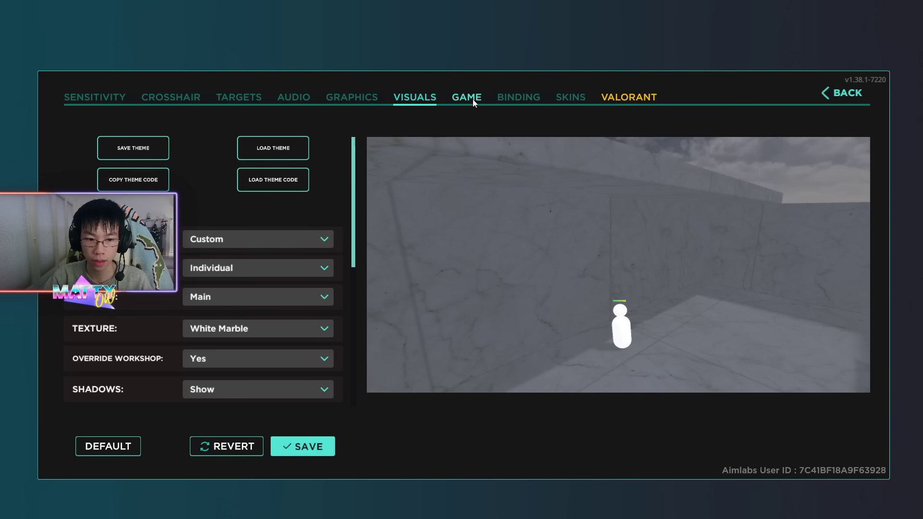
pyautogui.scroll(-6, 292, 274)
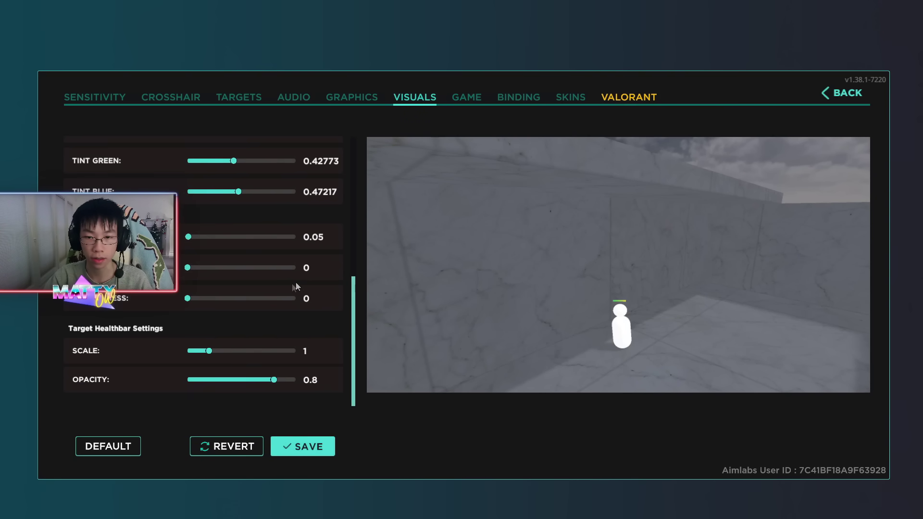
# Review the interface, replay, character and weapon options in the game settings, and view the key bindings and skins
pyautogui.click(477, 99)
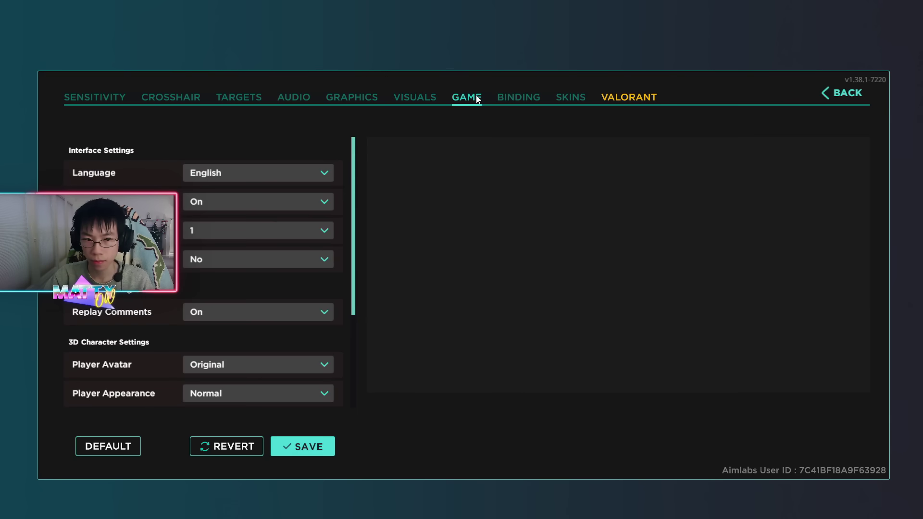
pyautogui.scroll(-3, 306, 227)
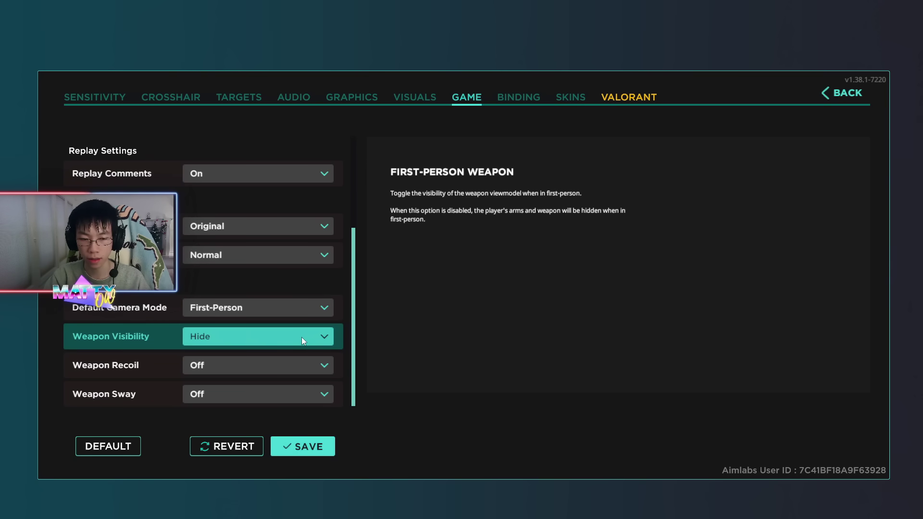
pyautogui.scroll(3, 302, 336)
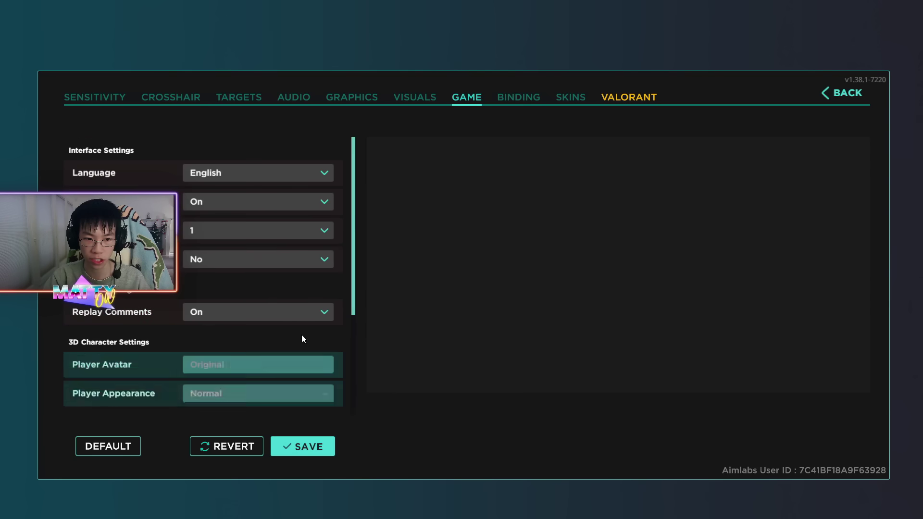
pyautogui.click(505, 99)
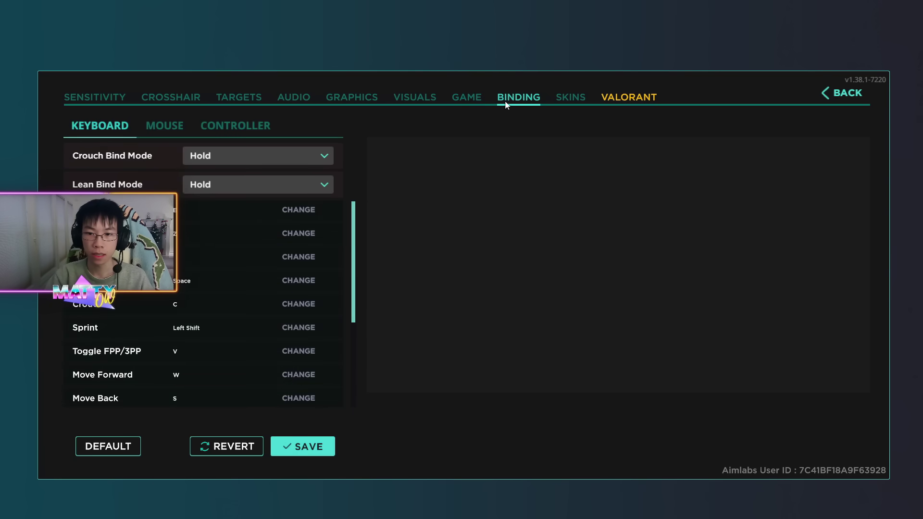
pyautogui.click(575, 100)
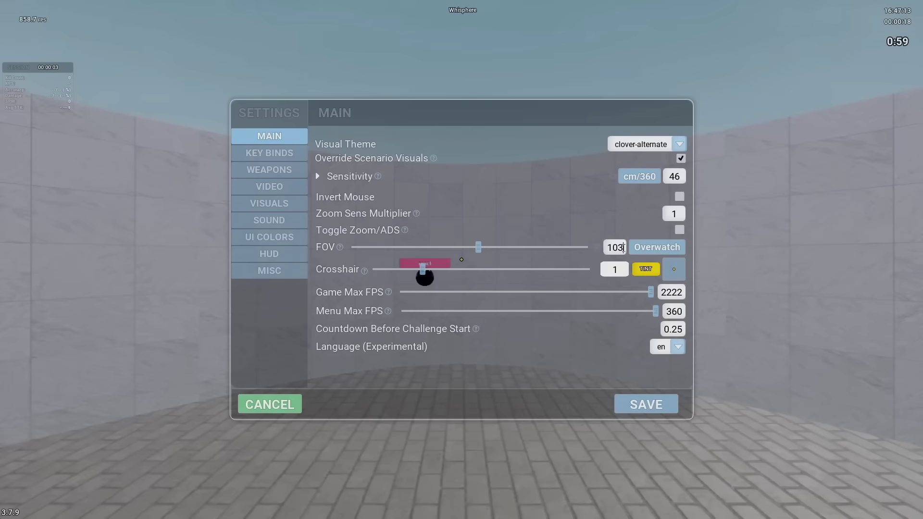
# In KovaaK's, change the FOV value for the Overwatch scale in the main settings
pyautogui.moveTo(623, 247); pyautogui.dragTo(617, 246)
pyautogui.write('5')
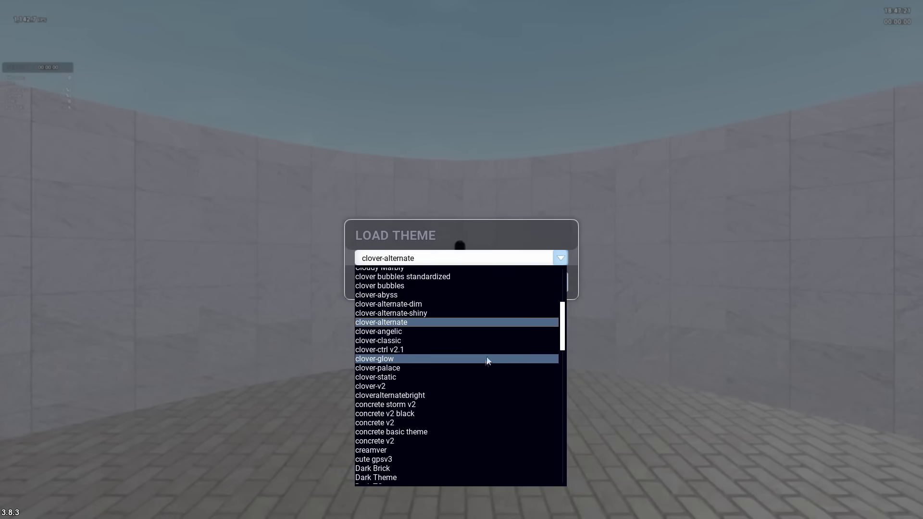
# Load the clover-static theme in the KovaaK's visual settings and save the settings
pyautogui.click(467, 378)
pyautogui.click(512, 285)
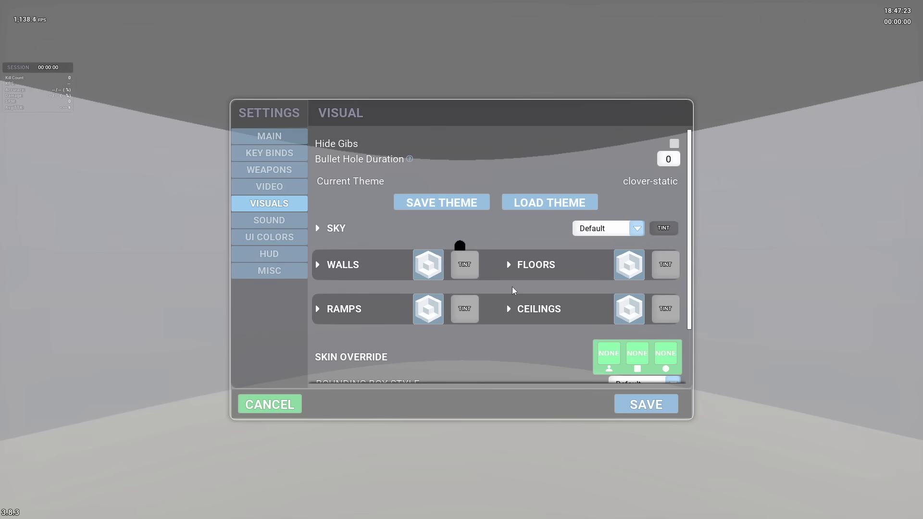
pyautogui.click(670, 412)
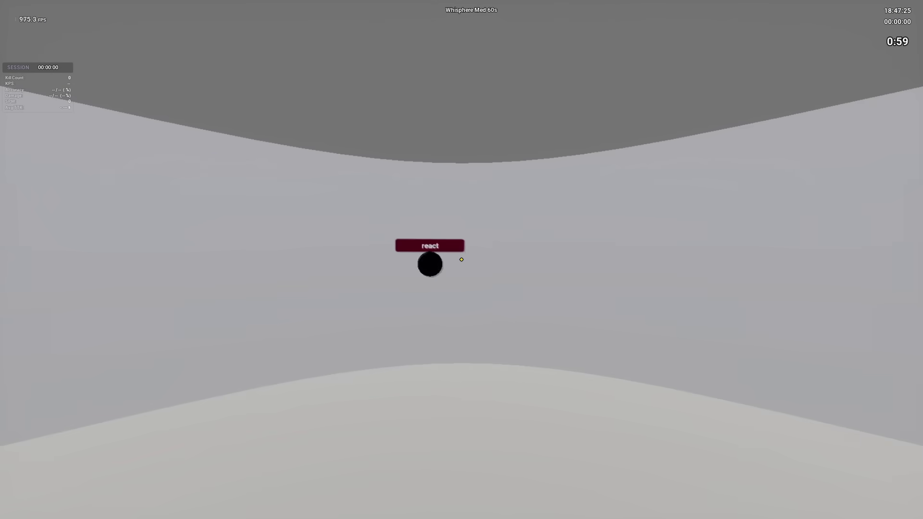
pyautogui.press('Escape')
pyautogui.press('Escape')
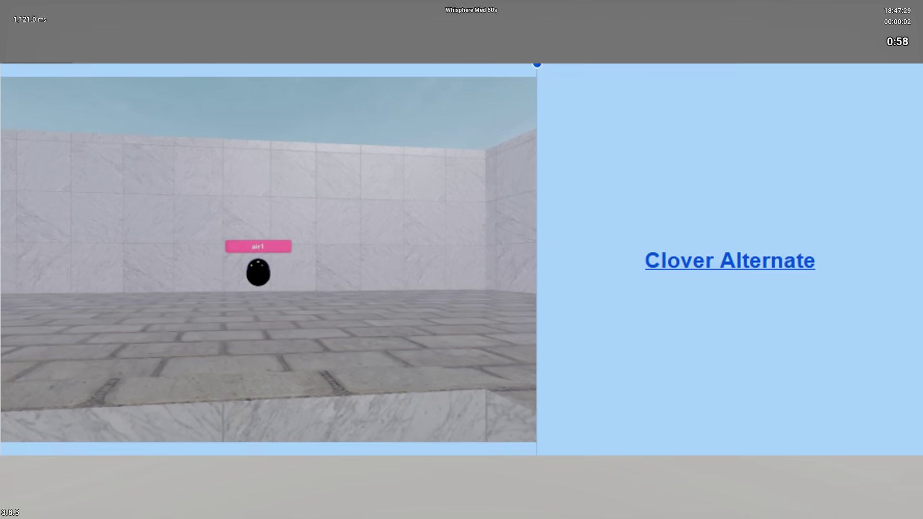
pyautogui.press('Escape')
pyautogui.press('Escape')
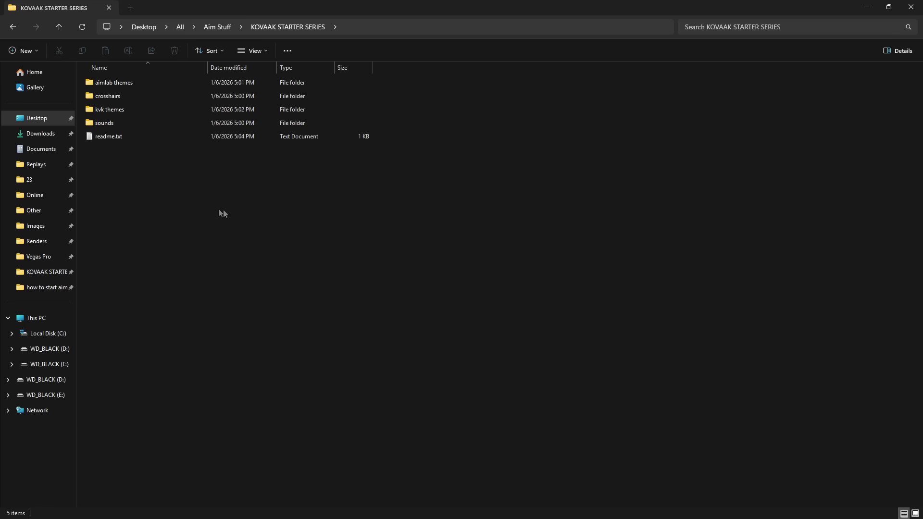
# In File Explorer, open the sounds folder of KOVAAK STARTER SERIES, view its sound files and return to the parent folder
pyautogui.click(159, 124)
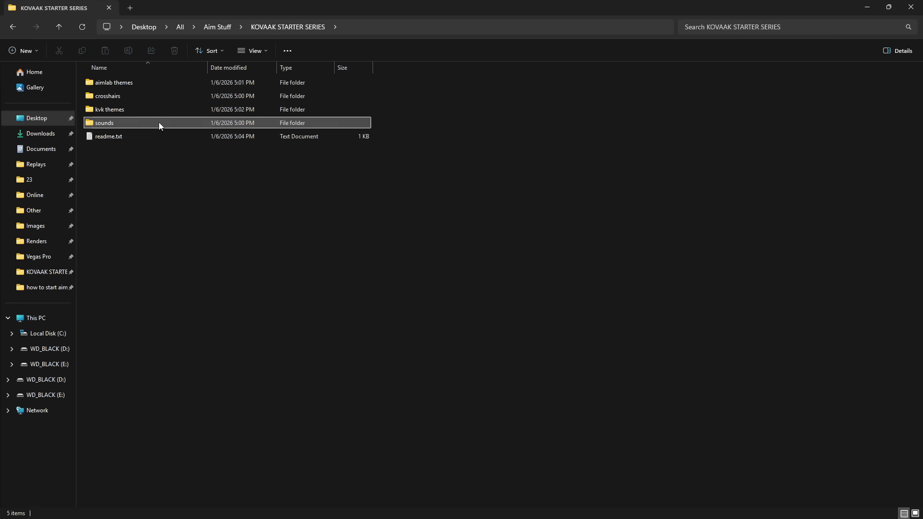
pyautogui.doubleClick(158, 123)
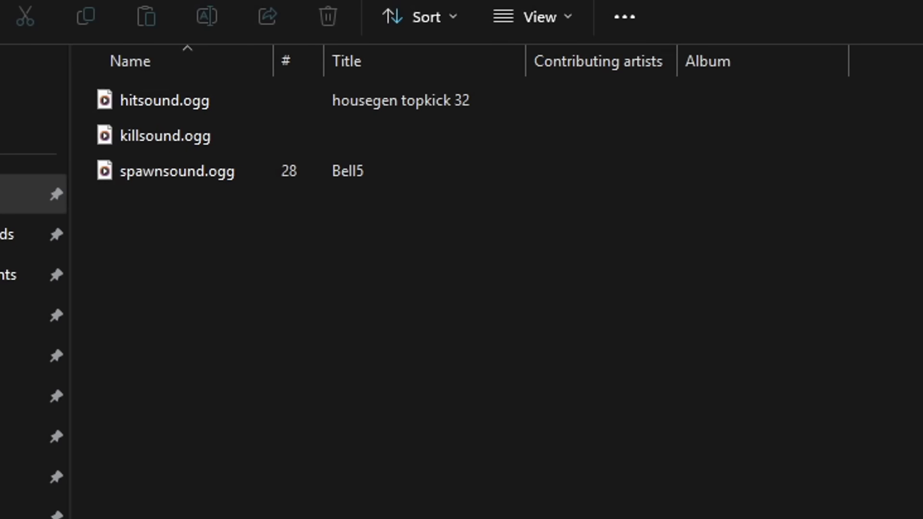
pyautogui.hotkey('alt', 'Left')
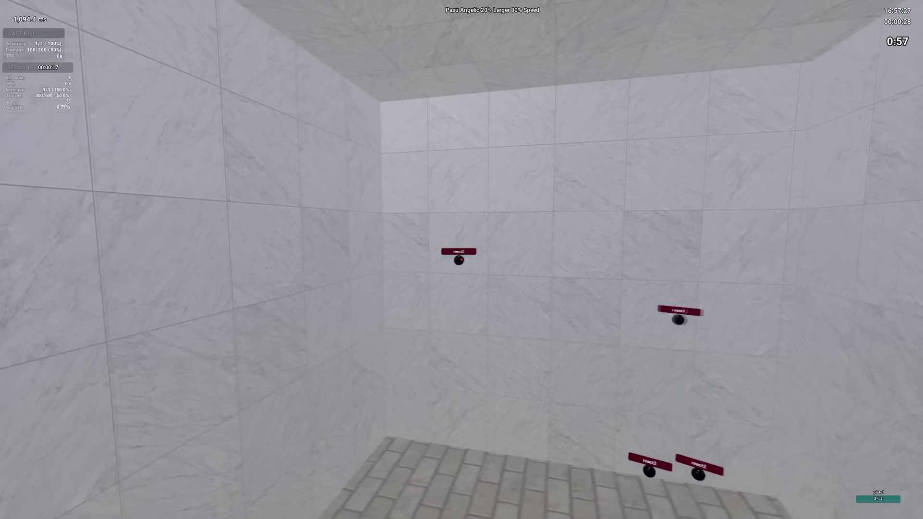
pyautogui.click(461, 260)
pyautogui.click(461, 260)
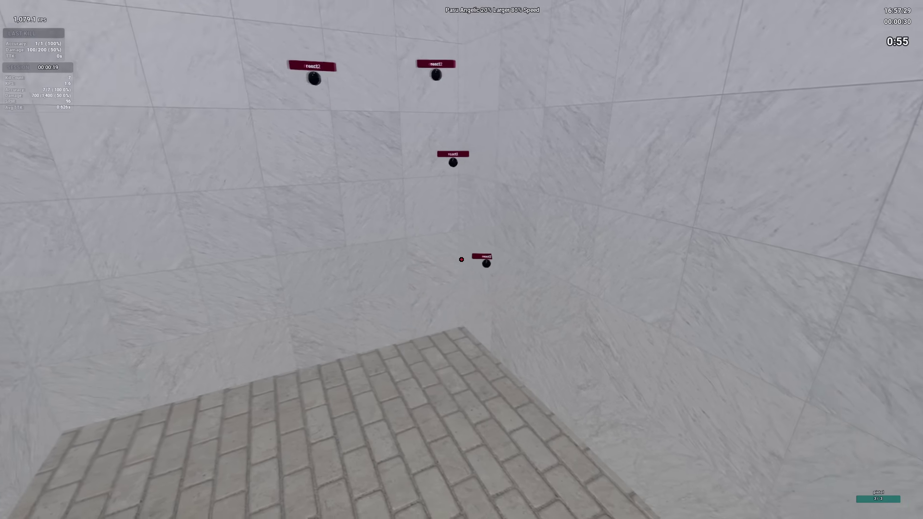
pyautogui.click(462, 260)
pyautogui.click(461, 259)
pyautogui.click(462, 260)
pyautogui.click(462, 259)
pyautogui.click(462, 260)
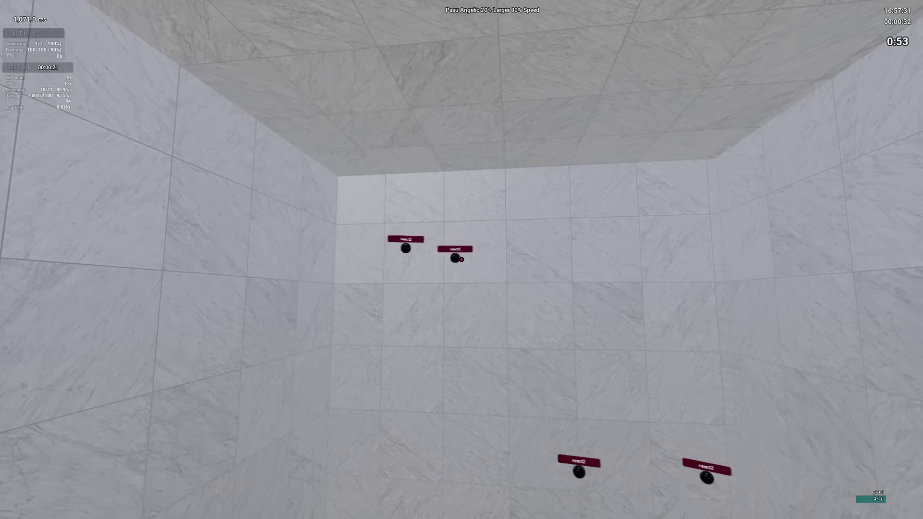
pyautogui.click(461, 259)
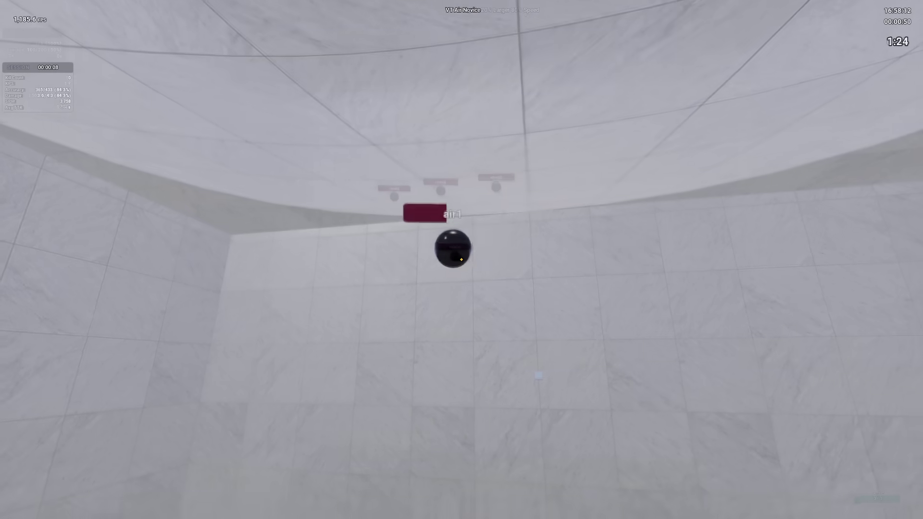
pyautogui.moveTo(462, 259); pyautogui.dragTo(462, 259)
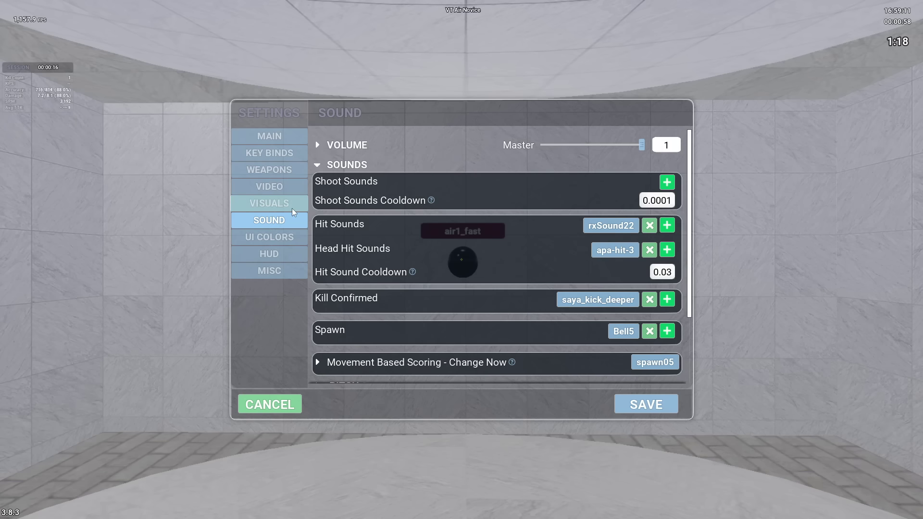
# View the visual settings and look through the scenarios of the MattyOW KovaaK's 2026 Starter Routine playlist
pyautogui.click(279, 204)
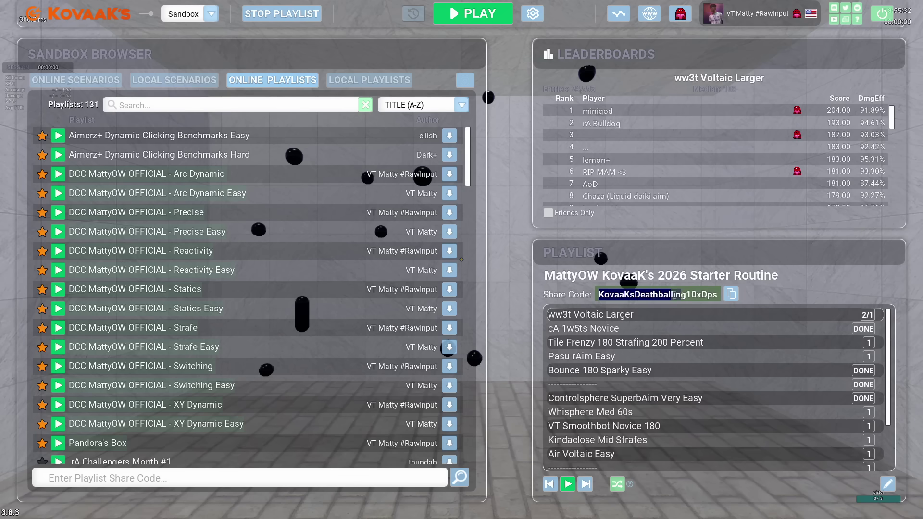
pyautogui.scroll(-5, 688, 347)
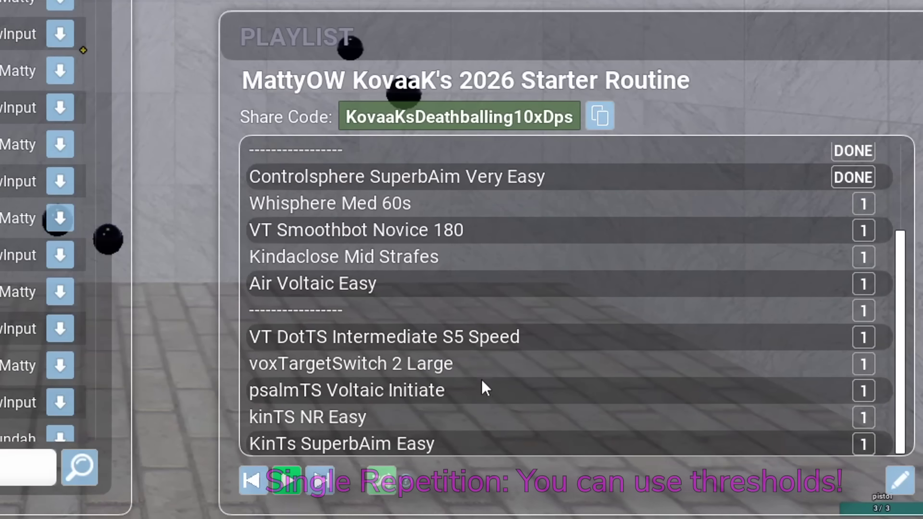
pyautogui.scroll(3, 480, 385)
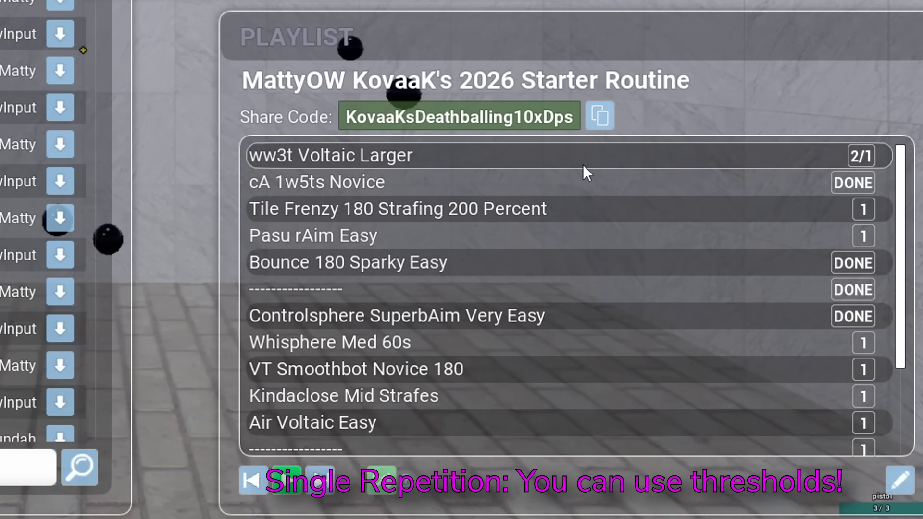
pyautogui.scroll(-3, 583, 164)
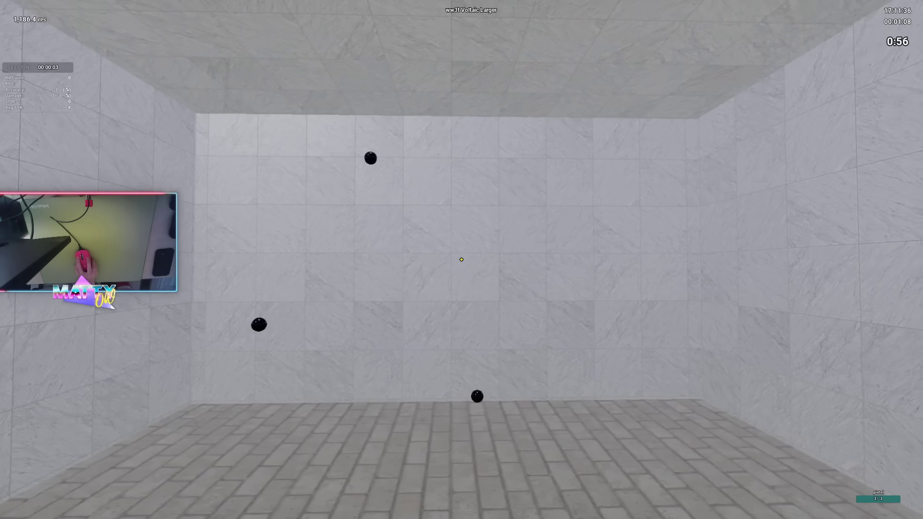
# Leave the running scenario, start cA 1w5ts Novice from the starter routine playlist and shoot a few targets
pyautogui.press('Escape')
pyautogui.doubleClick(604, 331)
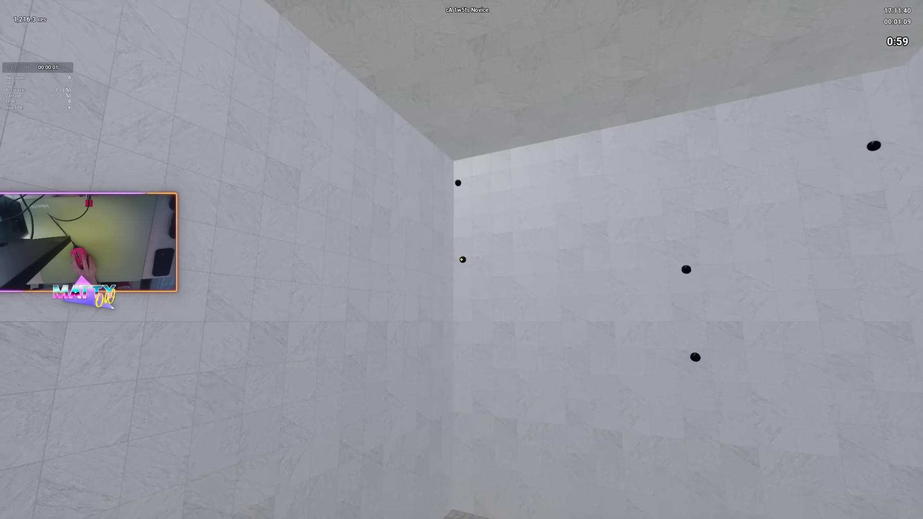
pyautogui.click(461, 259)
pyautogui.click(461, 258)
pyautogui.click(460, 259)
pyautogui.click(460, 259)
pyautogui.click(461, 259)
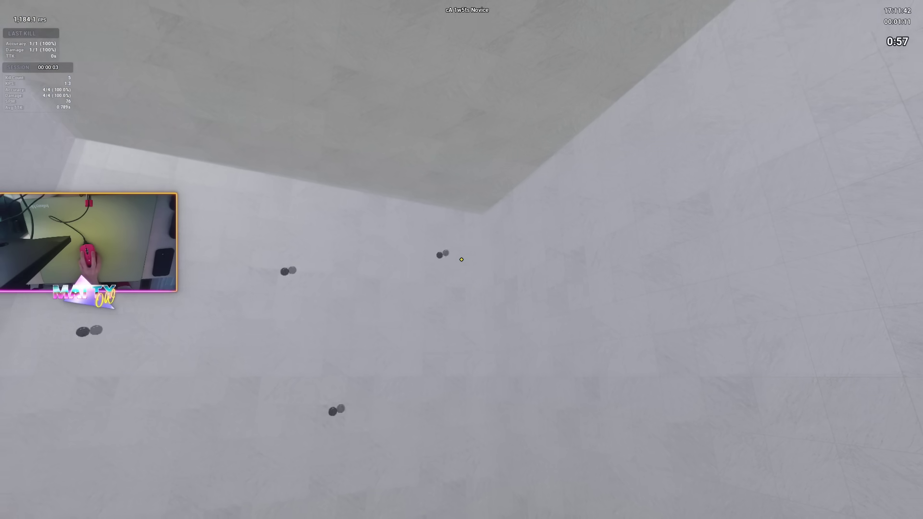
# Start Tile Frenzy 180 Strafing 200 Percent, Pasu rAim Easy and Bounce 180 Sparky Easy one after another from the playlist
pyautogui.press('Escape')
pyautogui.doubleClick(580, 343)
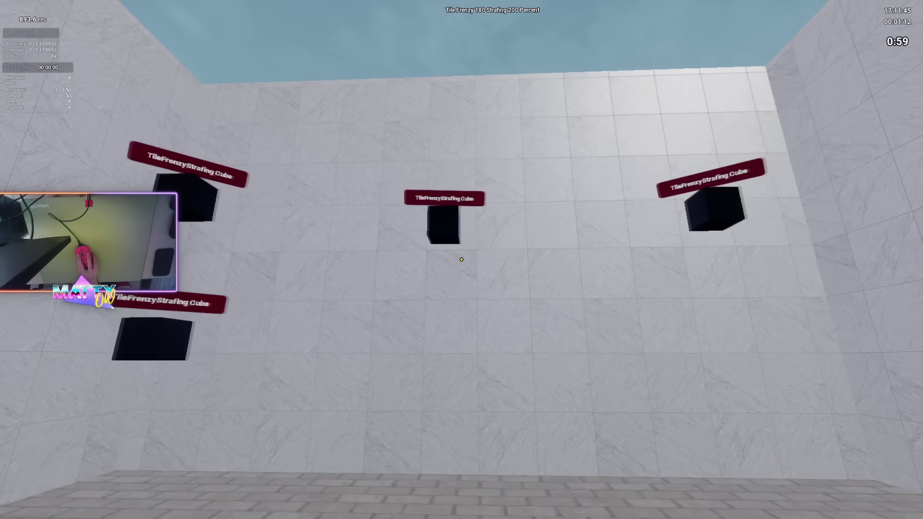
pyautogui.press('Escape')
pyautogui.doubleClick(599, 357)
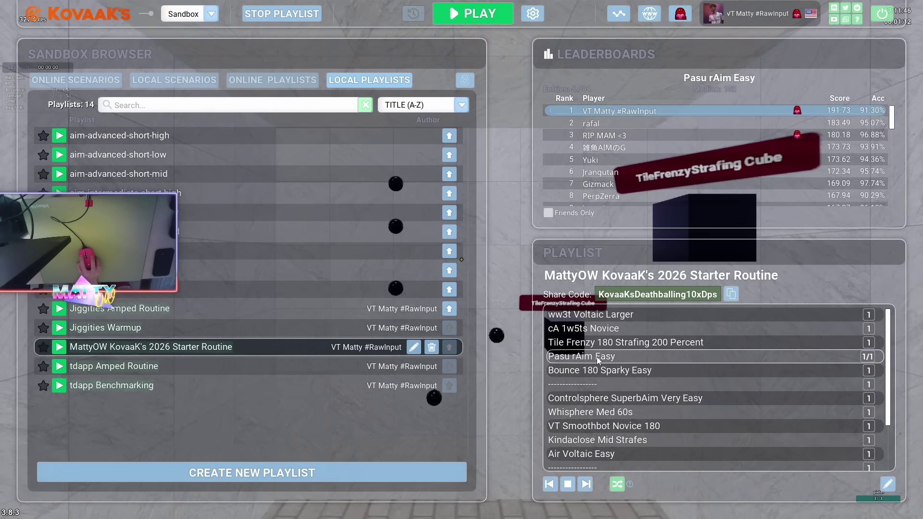
pyautogui.press('Escape')
pyautogui.doubleClick(580, 372)
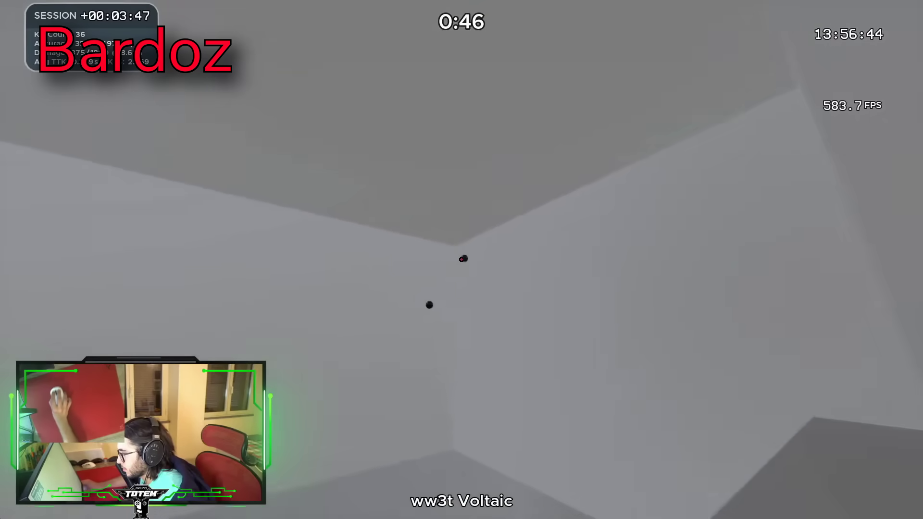
pyautogui.click(462, 259)
pyautogui.click(461, 260)
pyautogui.click(462, 259)
pyautogui.click(462, 260)
pyautogui.click(461, 260)
pyautogui.click(462, 260)
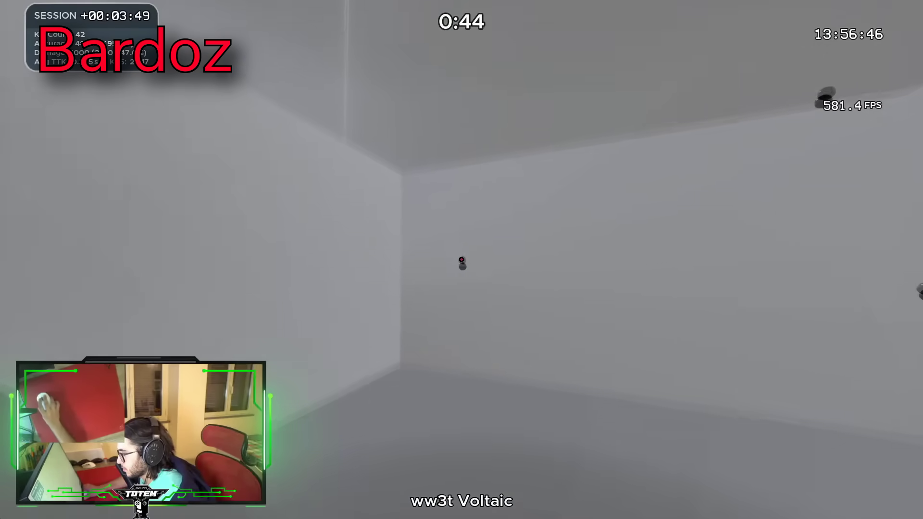
pyautogui.click(462, 260)
pyautogui.click(461, 259)
pyautogui.click(461, 260)
pyautogui.click(461, 260)
pyautogui.click(462, 259)
pyautogui.click(461, 260)
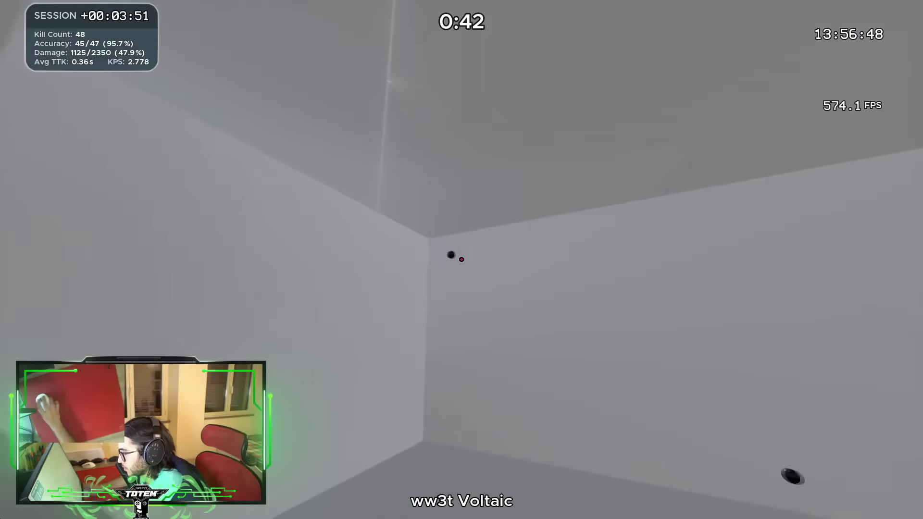
pyautogui.click(461, 259)
pyautogui.click(461, 260)
pyautogui.click(462, 260)
pyautogui.click(461, 259)
pyautogui.click(461, 259)
pyautogui.click(461, 260)
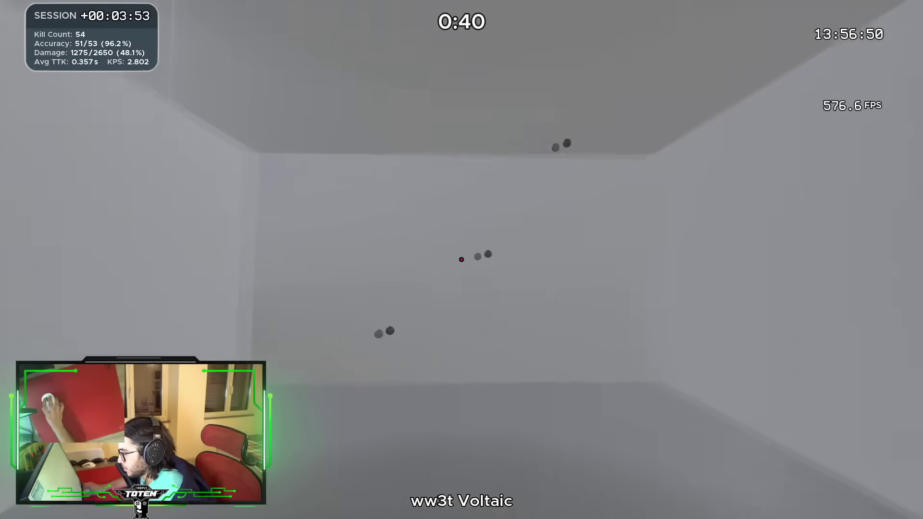
pyautogui.click(461, 260)
pyautogui.click(461, 259)
pyautogui.click(461, 259)
pyautogui.click(461, 259)
pyautogui.click(462, 259)
pyautogui.click(462, 260)
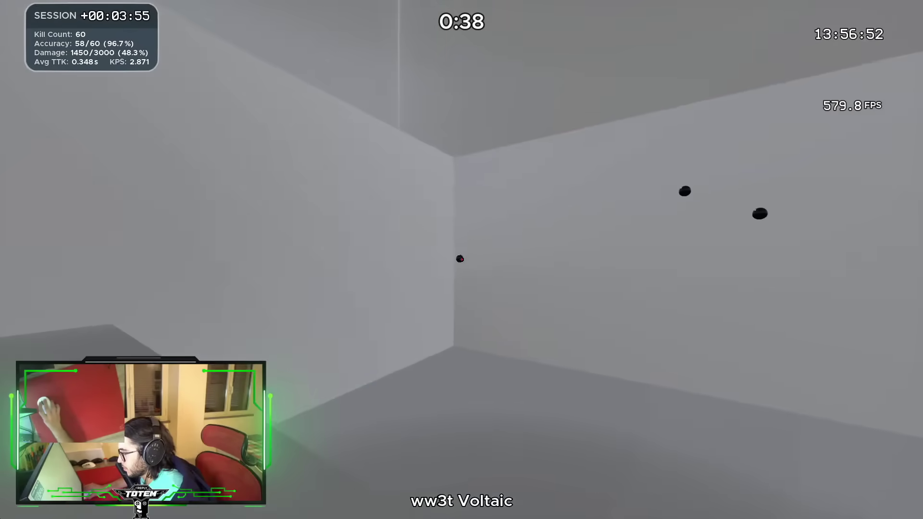
pyautogui.click(462, 259)
pyautogui.click(462, 260)
pyautogui.click(461, 259)
pyautogui.click(462, 260)
pyautogui.click(461, 260)
pyautogui.click(462, 260)
pyautogui.click(461, 259)
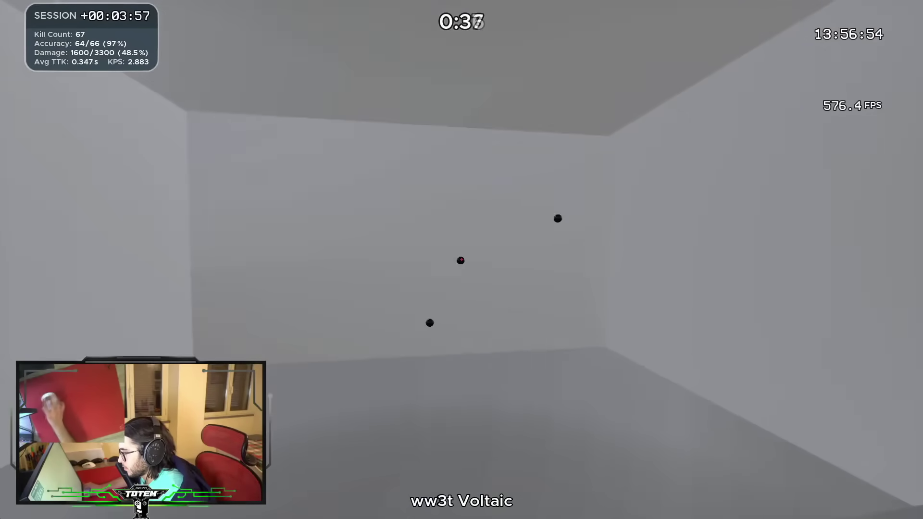
pyautogui.click(462, 260)
pyautogui.click(462, 260)
pyautogui.click(461, 260)
pyautogui.click(462, 259)
pyautogui.click(461, 260)
pyautogui.click(462, 260)
pyautogui.click(461, 259)
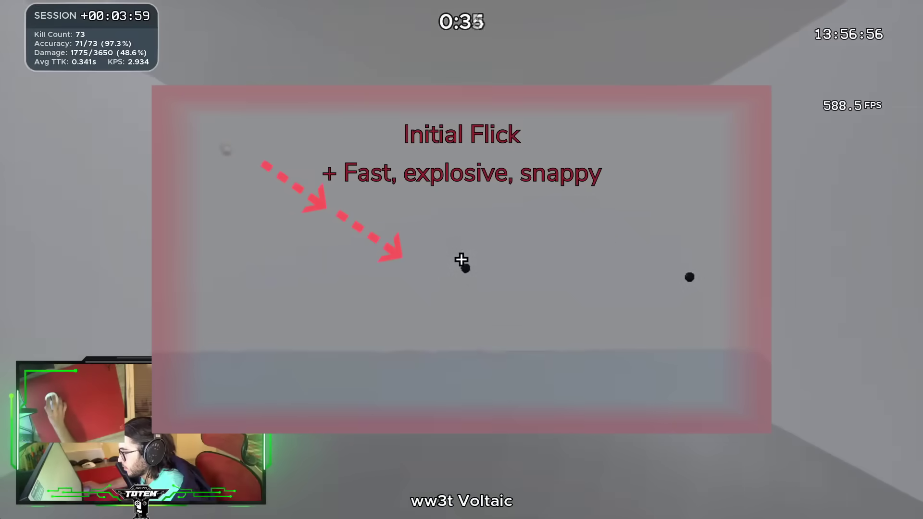
pyautogui.click(461, 260)
pyautogui.click(462, 260)
pyautogui.click(461, 260)
pyautogui.click(461, 259)
pyautogui.click(462, 260)
pyautogui.click(462, 260)
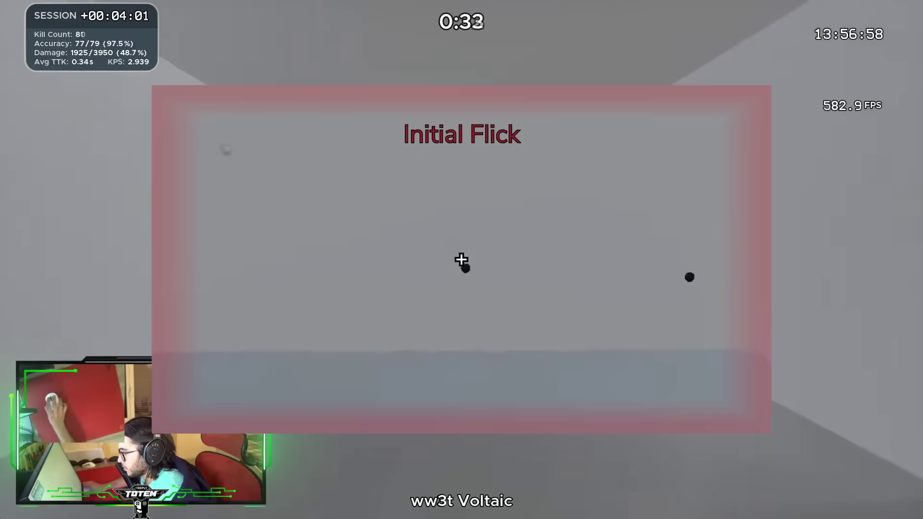
pyautogui.click(461, 260)
pyautogui.click(462, 260)
pyautogui.click(462, 260)
pyautogui.click(461, 260)
pyautogui.click(462, 260)
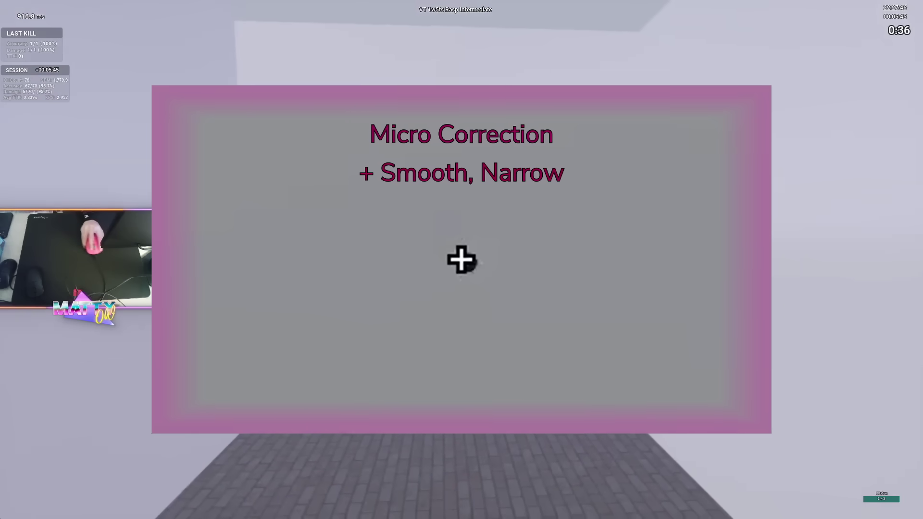
pyautogui.click(462, 259)
pyautogui.click(462, 260)
pyautogui.click(462, 259)
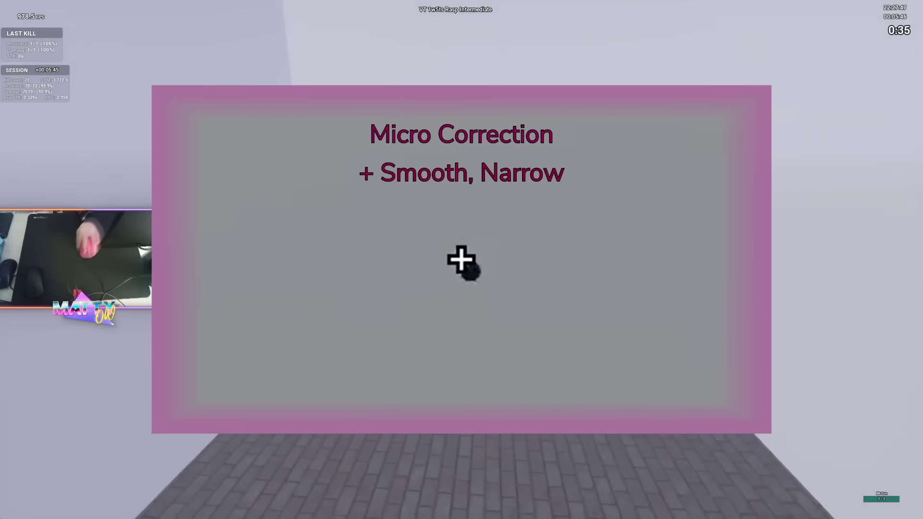
pyautogui.click(461, 260)
pyautogui.click(461, 259)
pyautogui.click(461, 259)
pyautogui.click(461, 260)
pyautogui.click(462, 260)
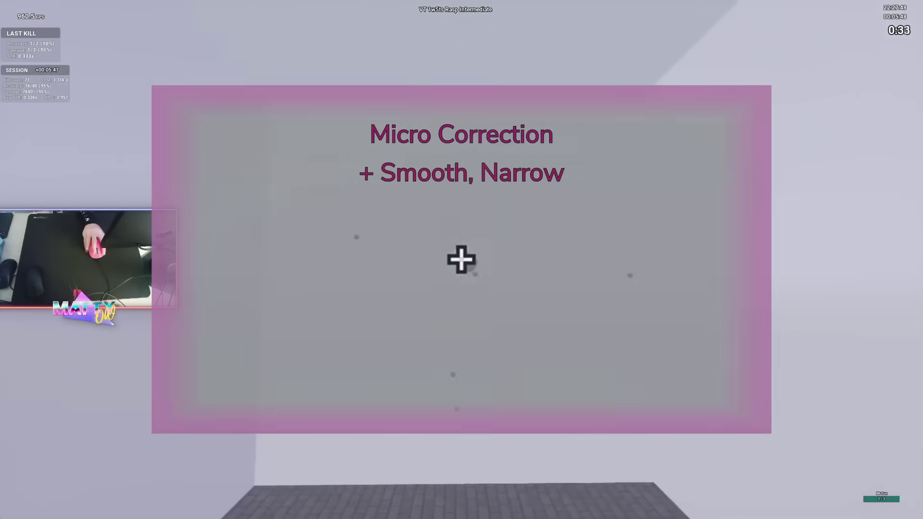
pyautogui.click(462, 259)
pyautogui.click(461, 259)
pyautogui.click(461, 259)
pyautogui.click(461, 259)
pyautogui.click(462, 259)
pyautogui.click(462, 260)
pyautogui.click(462, 259)
pyautogui.click(462, 259)
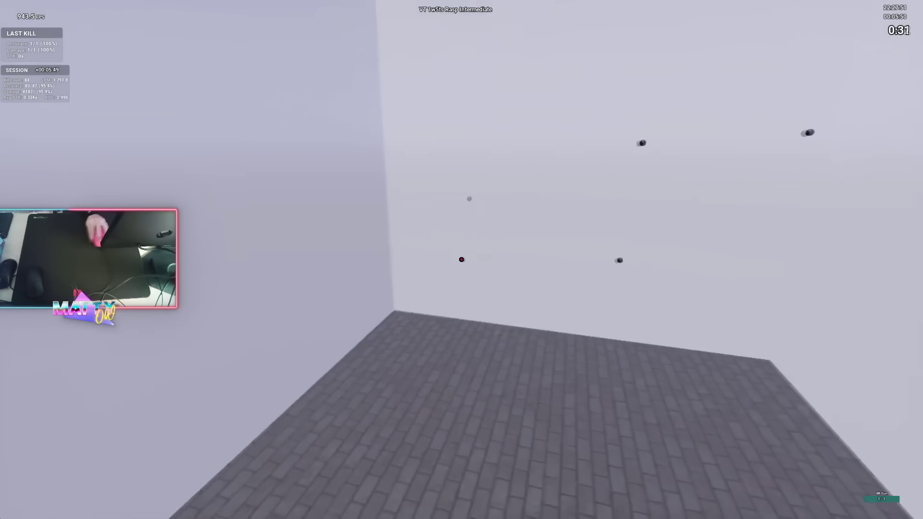
pyautogui.click(461, 260)
pyautogui.click(461, 260)
pyautogui.click(462, 259)
pyautogui.click(462, 260)
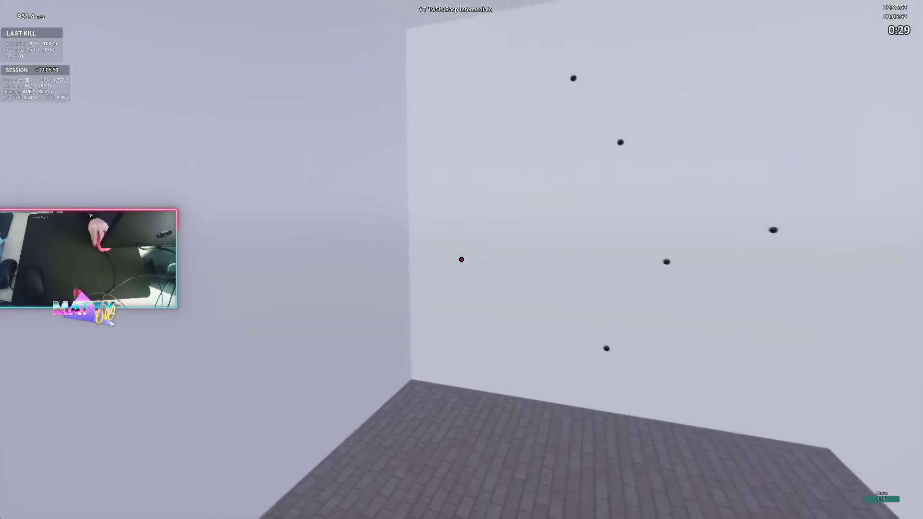
pyautogui.click(461, 260)
pyautogui.click(461, 259)
pyautogui.click(462, 259)
pyautogui.click(461, 259)
pyautogui.click(462, 259)
pyautogui.click(462, 260)
pyautogui.click(462, 259)
pyautogui.click(462, 260)
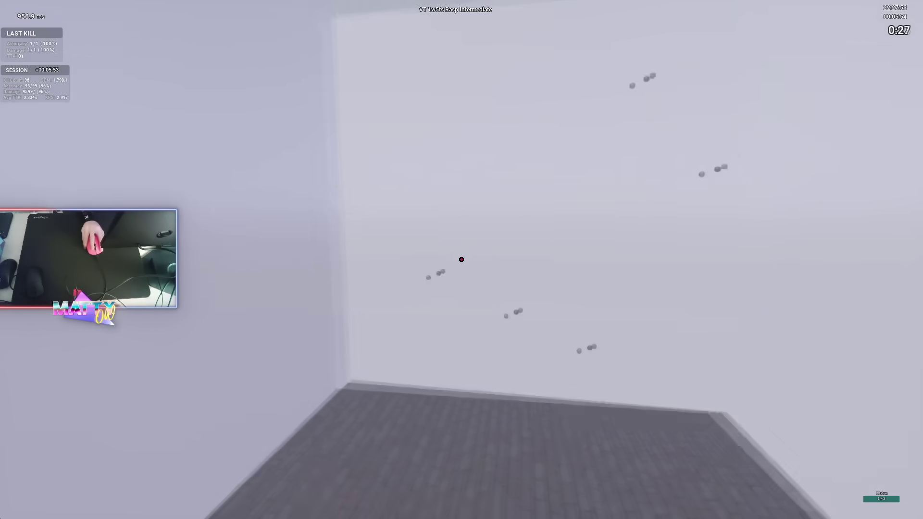
pyautogui.click(461, 259)
pyautogui.click(462, 260)
pyautogui.click(461, 259)
pyautogui.click(461, 259)
pyautogui.click(462, 260)
pyautogui.click(461, 260)
pyautogui.click(461, 259)
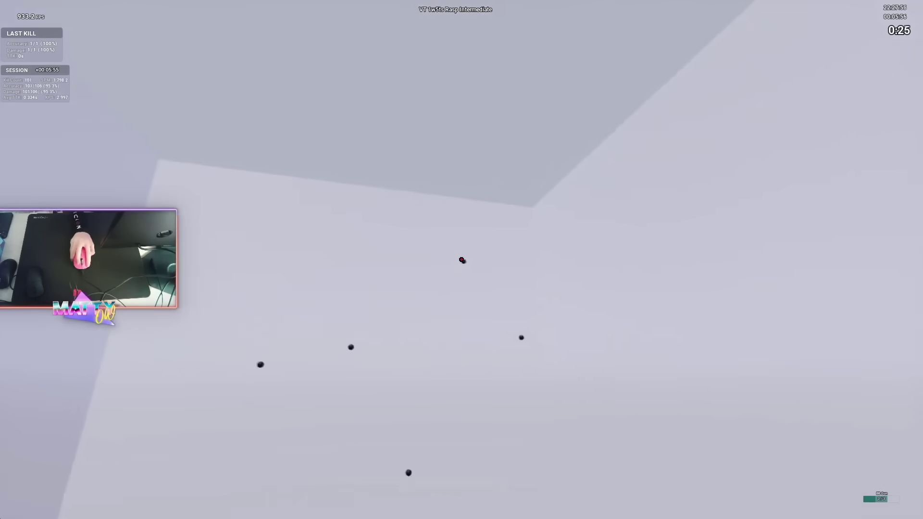
pyautogui.click(462, 260)
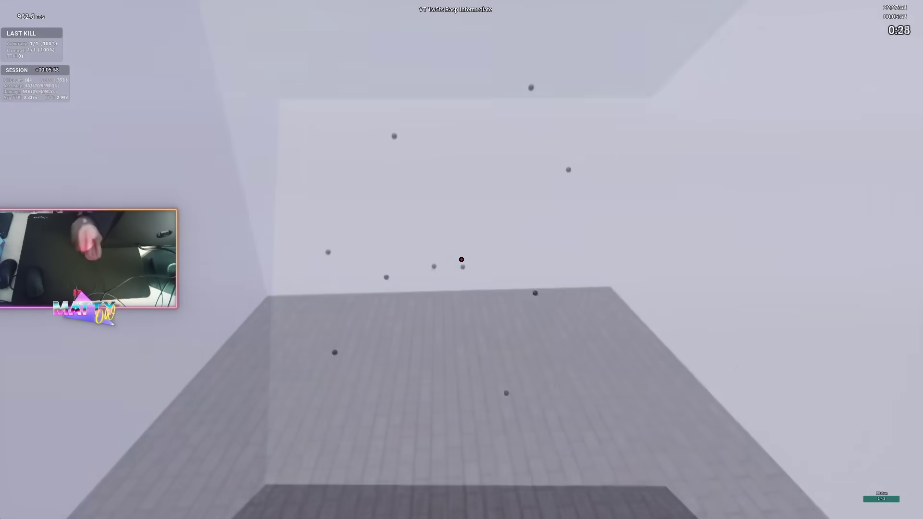
pyautogui.click(461, 260)
pyautogui.click(461, 260)
pyautogui.click(461, 260)
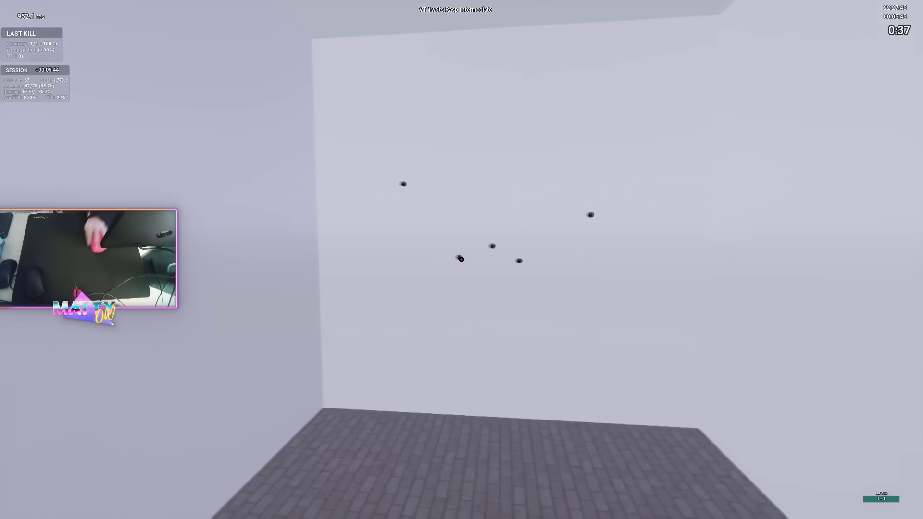
pyautogui.click(462, 260)
pyautogui.click(461, 259)
pyautogui.click(462, 259)
pyautogui.click(461, 260)
pyautogui.click(462, 259)
pyautogui.click(461, 259)
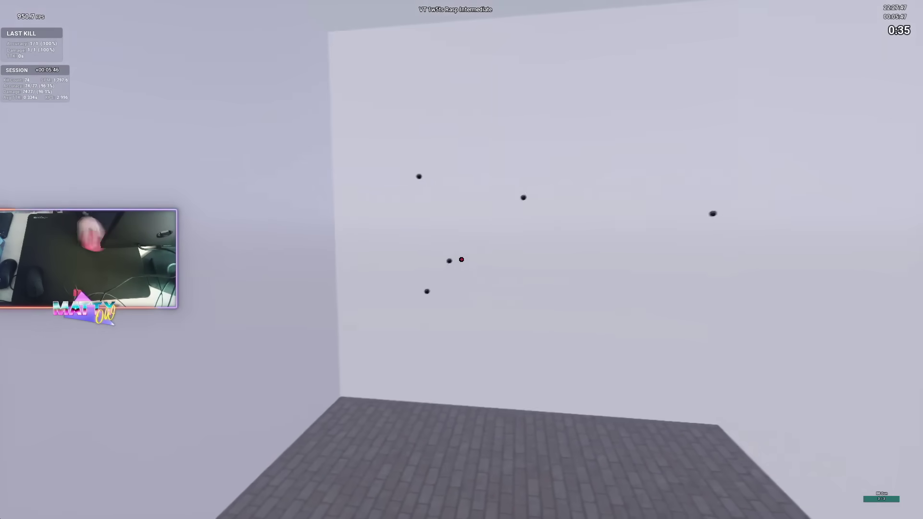
pyautogui.click(462, 259)
pyautogui.click(461, 260)
pyautogui.click(461, 259)
pyautogui.click(462, 259)
pyautogui.click(462, 259)
pyautogui.click(462, 260)
pyautogui.click(461, 260)
pyautogui.click(462, 260)
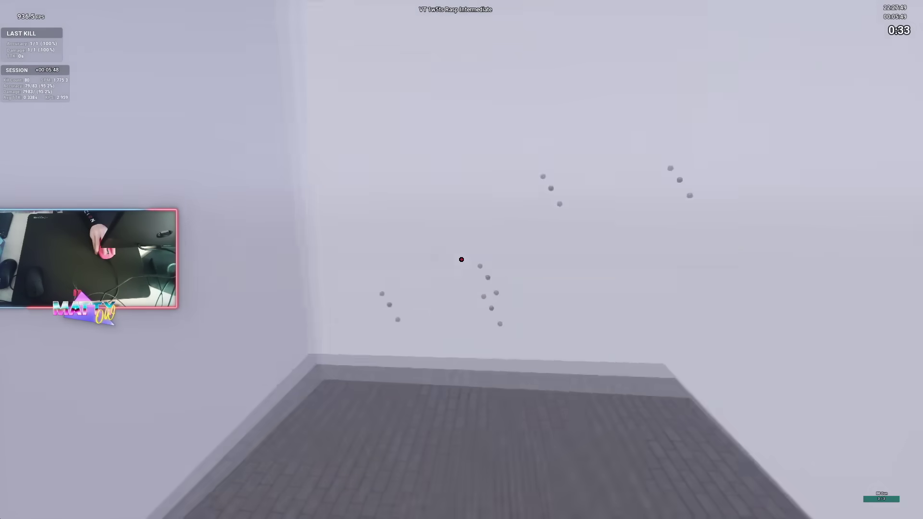
pyautogui.click(461, 260)
pyautogui.click(461, 260)
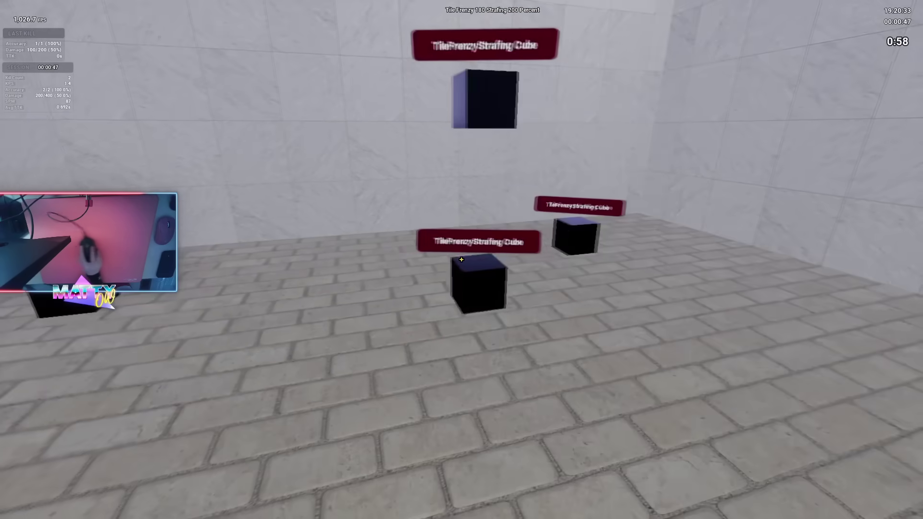
pyautogui.click(461, 260)
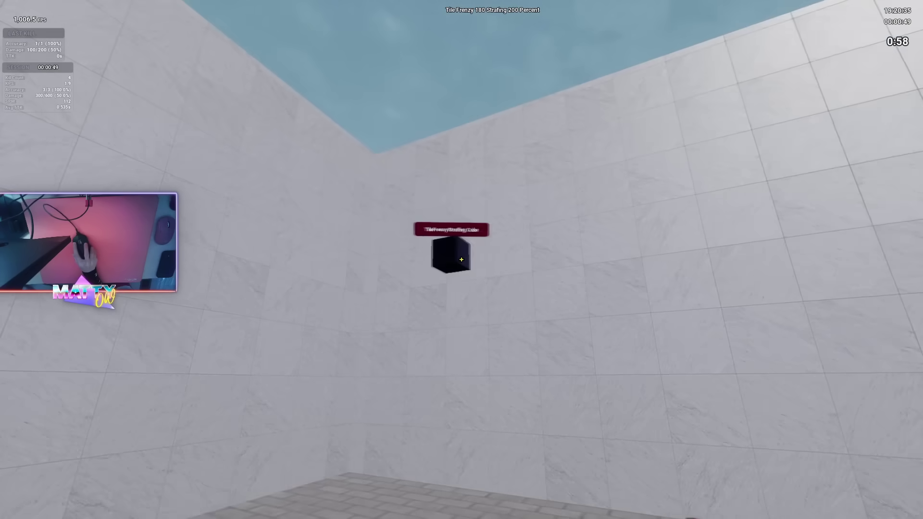
pyautogui.click(462, 259)
pyautogui.click(462, 260)
pyautogui.click(462, 259)
pyautogui.click(461, 259)
pyautogui.click(461, 259)
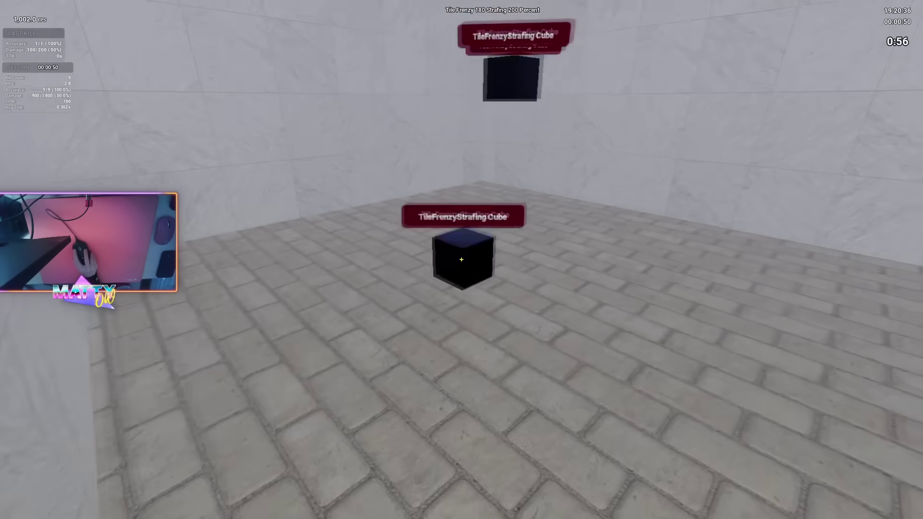
pyautogui.click(462, 260)
pyautogui.click(461, 260)
pyautogui.click(462, 259)
pyautogui.click(462, 259)
pyautogui.click(462, 260)
pyautogui.click(462, 259)
pyautogui.click(461, 260)
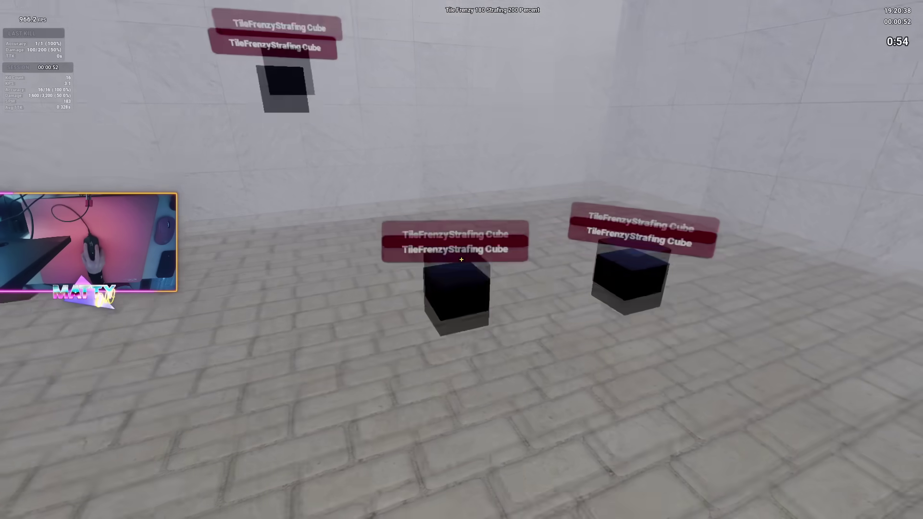
# Shoot the strafing cubes one after another in the Tile Frenzy 180 Strafing 200 Percent scenario
pyautogui.click(461, 259)
pyautogui.click(461, 260)
pyautogui.click(461, 260)
pyautogui.click(461, 259)
pyautogui.click(462, 260)
pyautogui.click(462, 260)
pyautogui.click(462, 260)
pyautogui.click(461, 260)
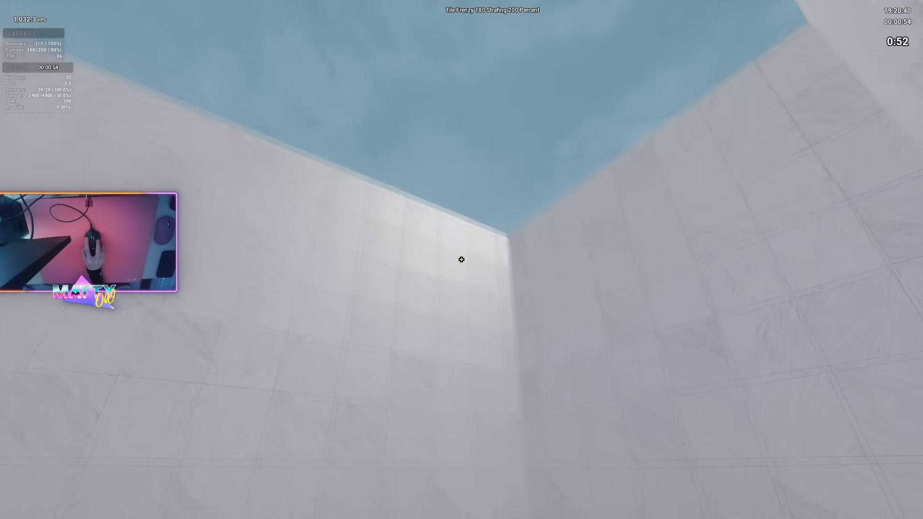
pyautogui.click(462, 260)
pyautogui.click(462, 260)
pyautogui.click(461, 260)
pyautogui.click(461, 260)
pyautogui.click(462, 260)
pyautogui.click(461, 260)
pyautogui.click(462, 260)
pyautogui.click(462, 259)
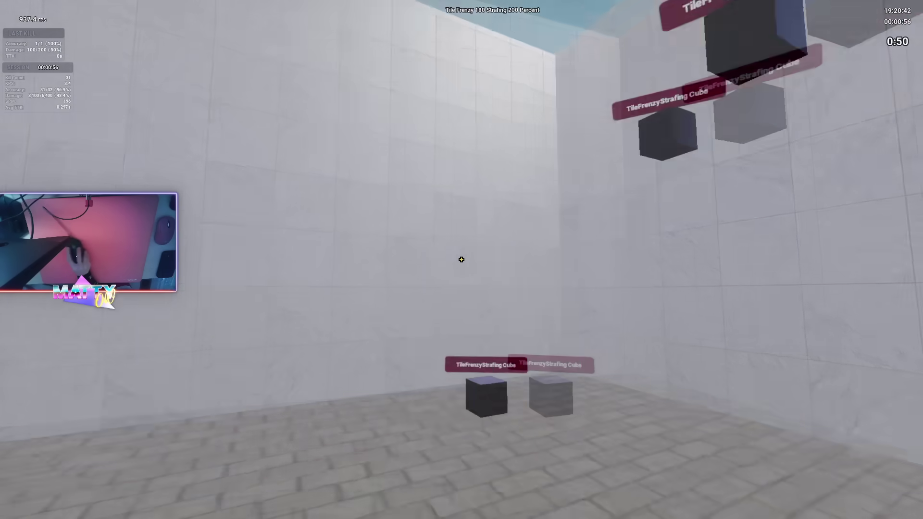
pyautogui.click(462, 259)
pyautogui.click(462, 259)
pyautogui.click(461, 259)
pyautogui.click(461, 260)
pyautogui.click(462, 260)
pyautogui.click(461, 260)
pyautogui.click(461, 260)
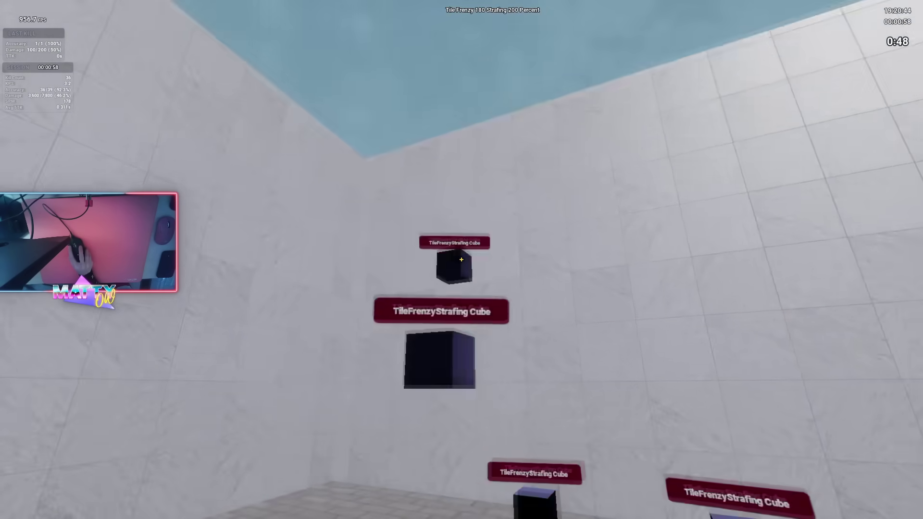
pyautogui.click(461, 260)
pyautogui.click(461, 259)
pyautogui.click(461, 260)
pyautogui.click(462, 259)
pyautogui.click(461, 260)
pyautogui.click(462, 259)
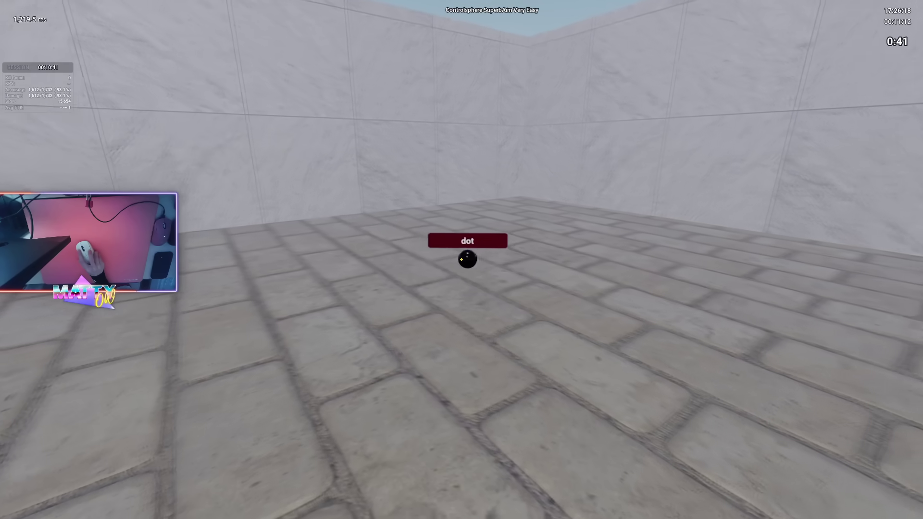
# Track the moving target with continuous fire in Controlsphere SuperbAim Very Easy and Air Voltaic Easy
pyautogui.moveTo(461, 260); pyautogui.dragTo(462, 260)
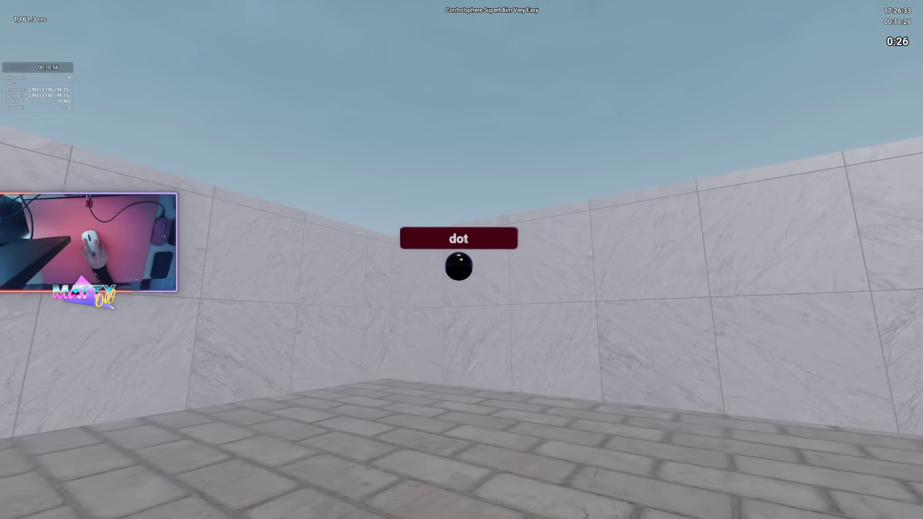
pyautogui.moveTo(461, 260); pyautogui.dragTo(461, 259)
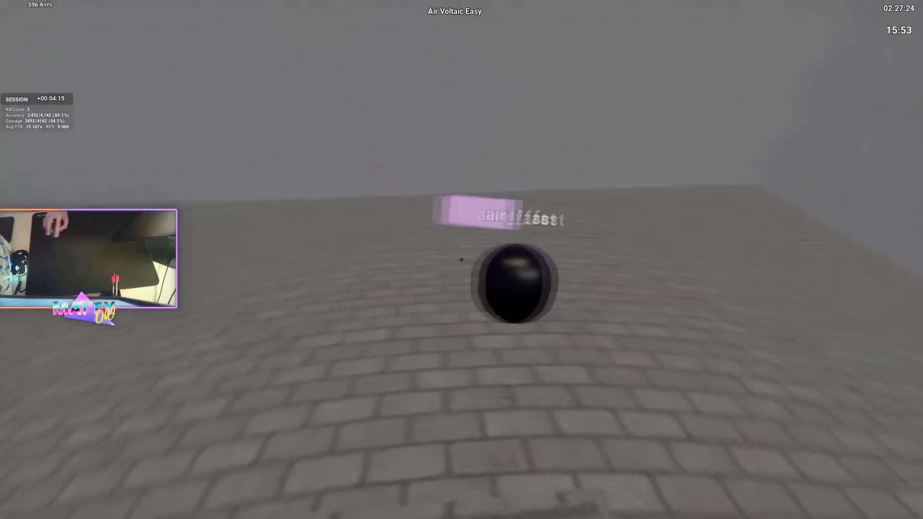
pyautogui.moveTo(462, 260); pyautogui.dragTo(462, 259)
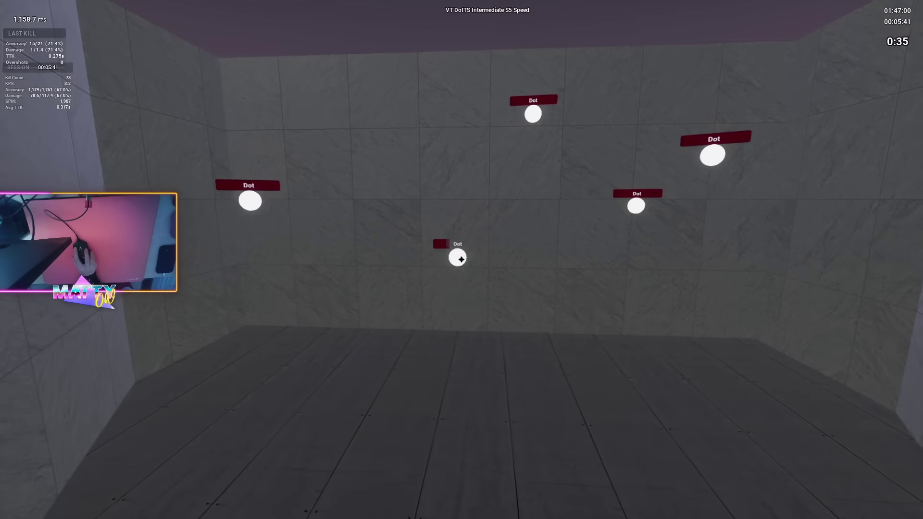
# Switch between targets and shoot them down in VT DotTS Intermediate S5 Speed and voxTargetSwitch 2
pyautogui.click(461, 260)
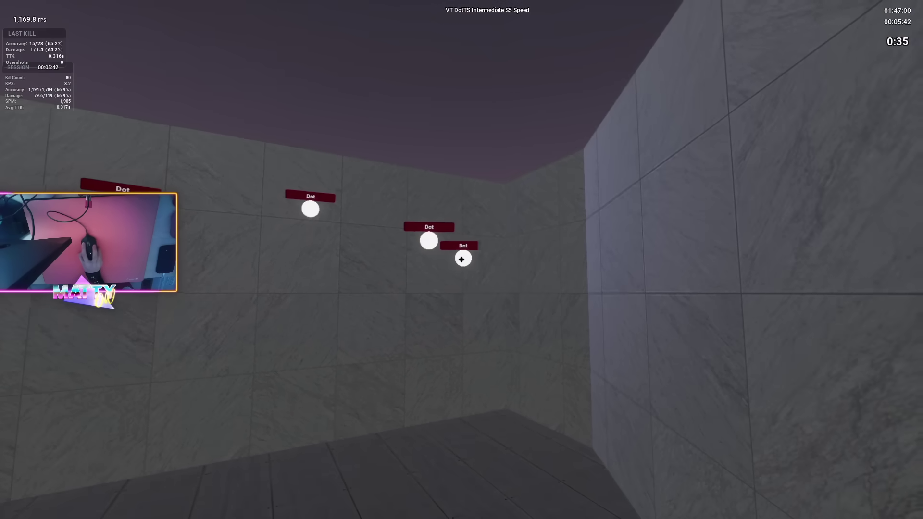
pyautogui.click(462, 259)
pyautogui.click(462, 260)
pyautogui.moveTo(461, 259); pyautogui.dragTo(462, 259)
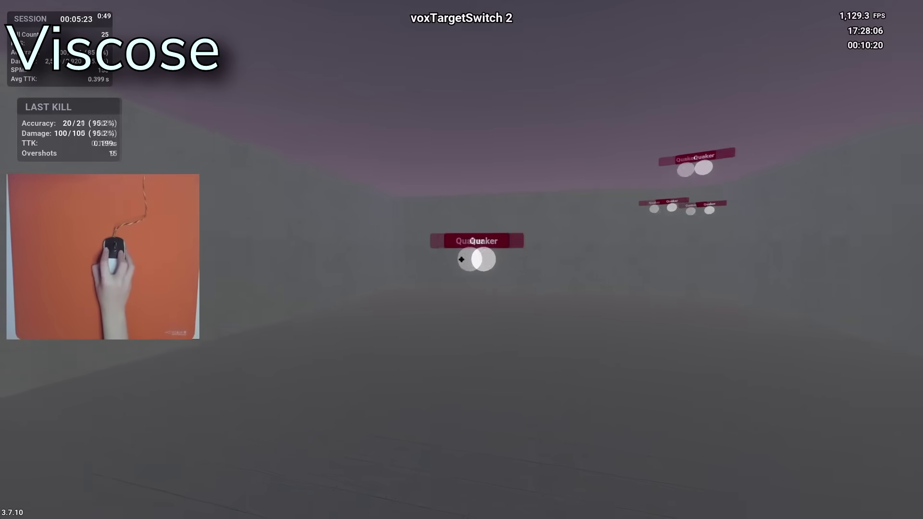
pyautogui.moveTo(461, 259); pyautogui.dragTo(461, 259)
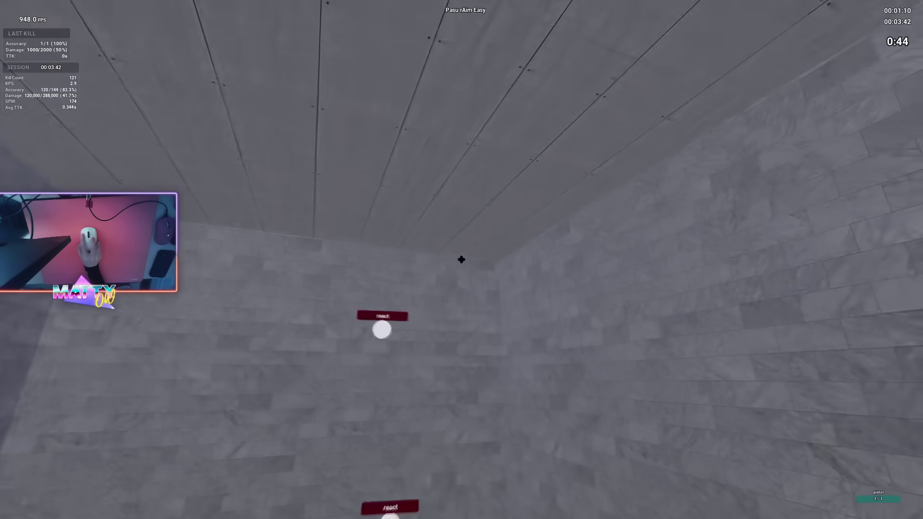
# Shoot the moving white spheres one after another in the Pasu rAim Easy scenario
pyautogui.click(462, 260)
pyautogui.click(462, 260)
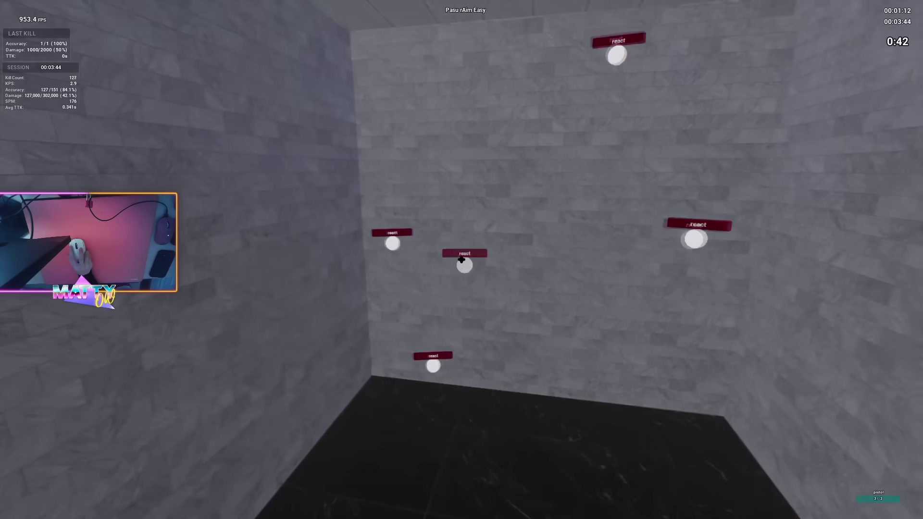
pyautogui.click(461, 260)
pyautogui.click(462, 259)
pyautogui.click(462, 259)
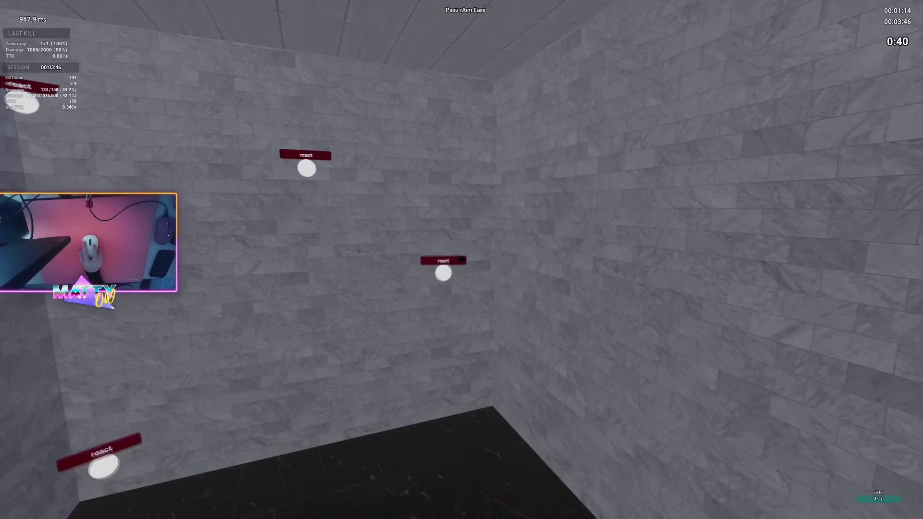
pyautogui.click(461, 259)
pyautogui.click(462, 259)
pyautogui.click(461, 260)
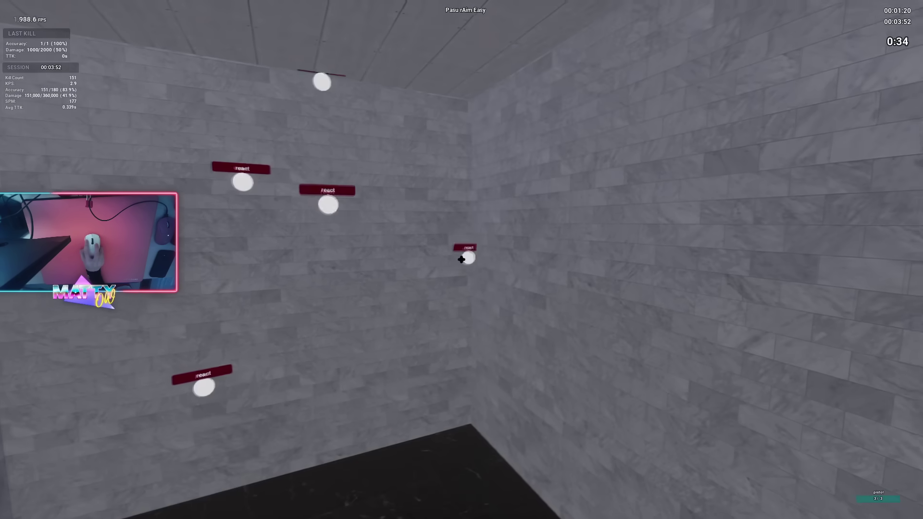
pyautogui.click(462, 259)
pyautogui.click(462, 259)
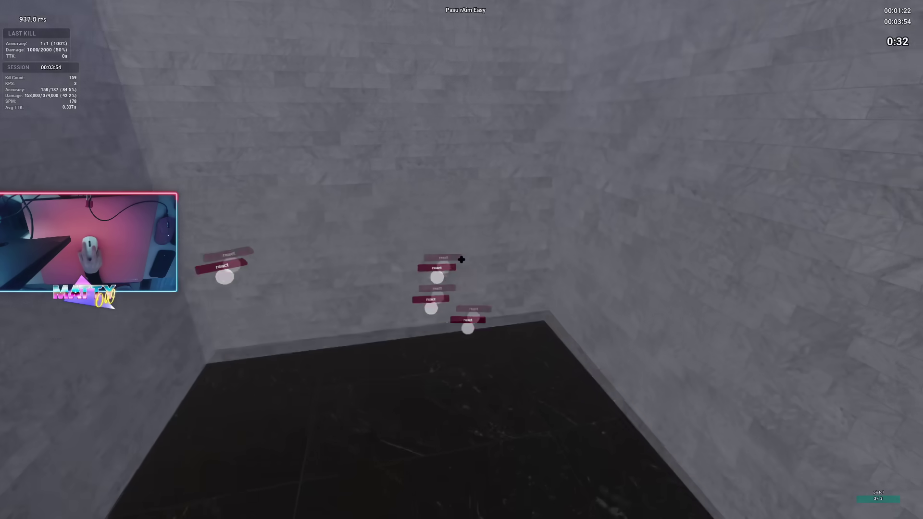
pyautogui.click(462, 260)
pyautogui.click(462, 260)
pyautogui.click(462, 259)
pyautogui.click(462, 259)
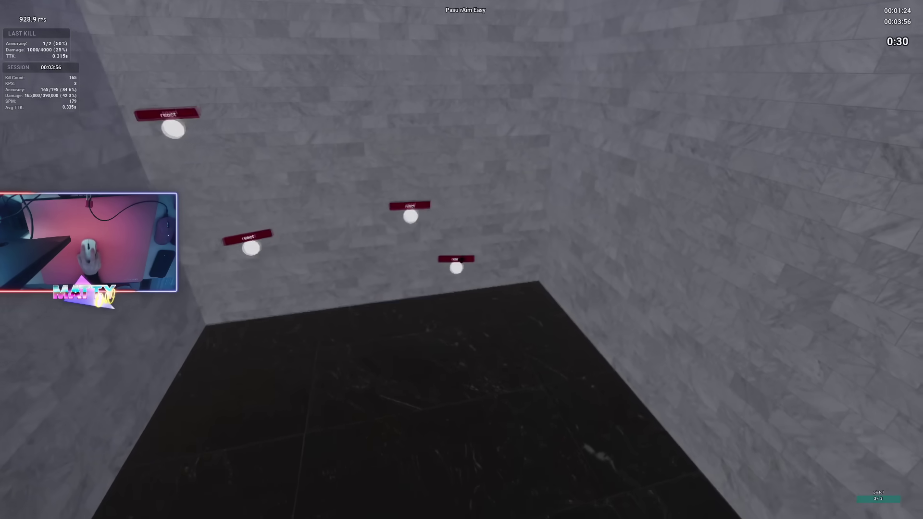
pyautogui.click(461, 260)
pyautogui.click(462, 259)
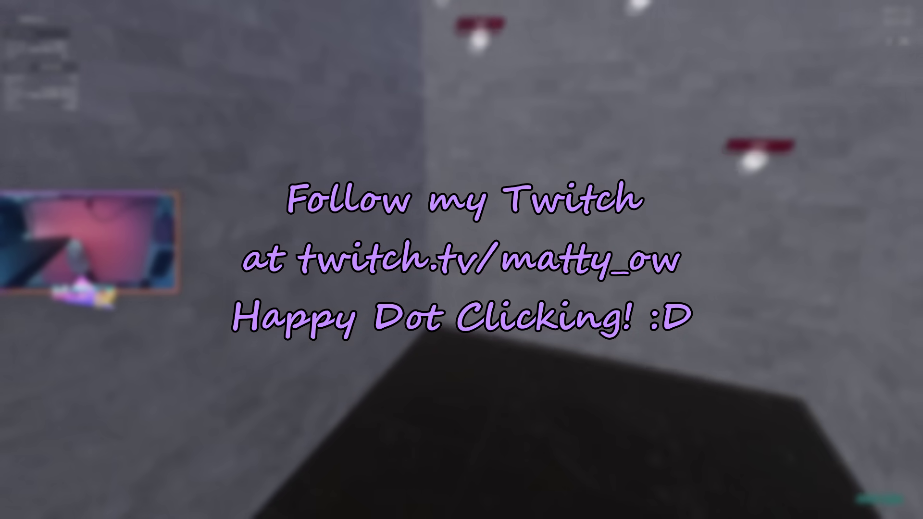
pyautogui.click(461, 259)
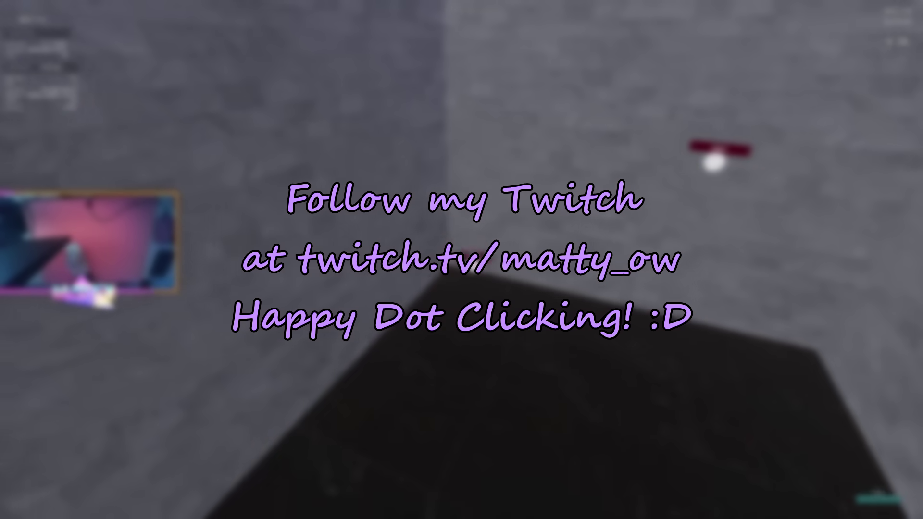